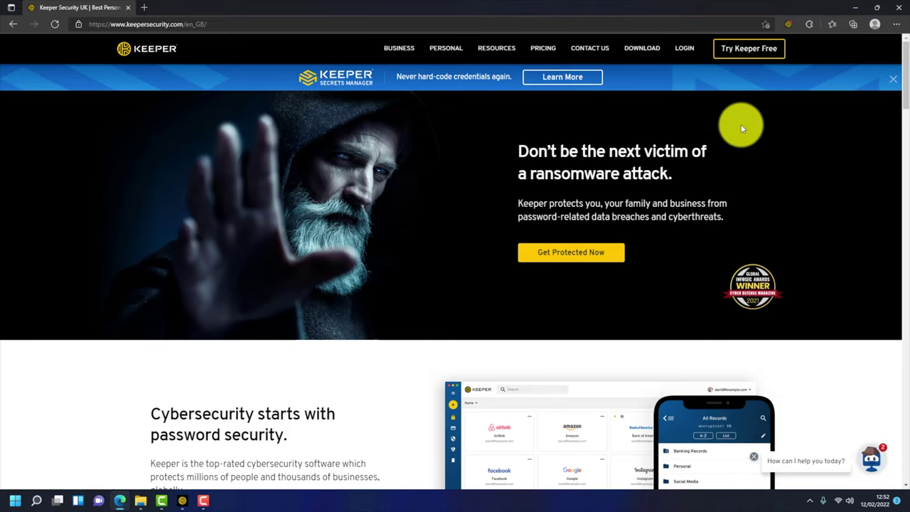
# Step: Open Keeper's download page and scroll to the Desktop App v16.4.4 and KeeperFill v16.2.0 downloads
pyautogui.moveTo(644, 47)
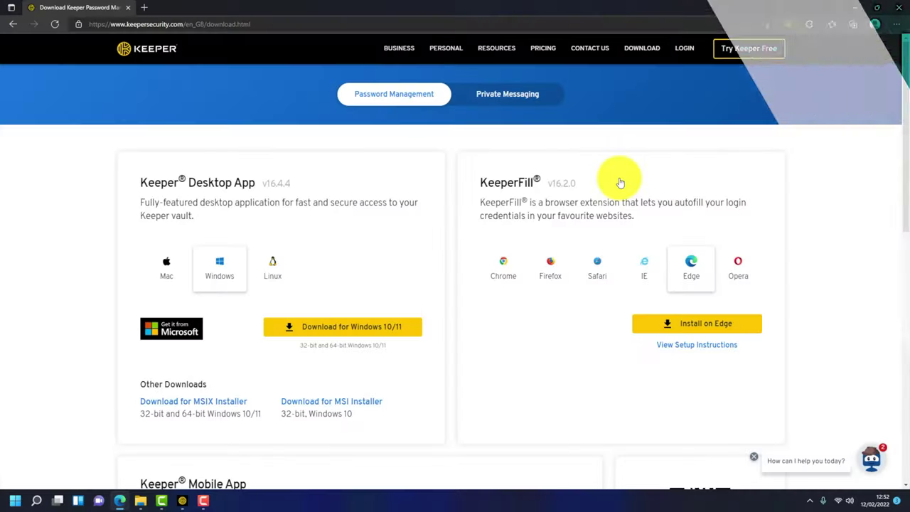
pyautogui.scroll(-1, 216, 241)
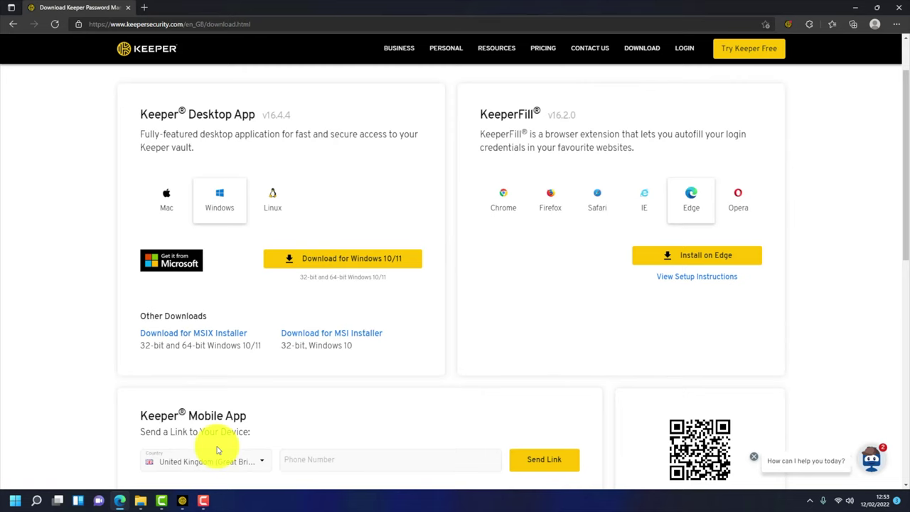
# Step: Bring up Keeper Desktop and log in to the vault with the master password
pyautogui.click(182, 500)
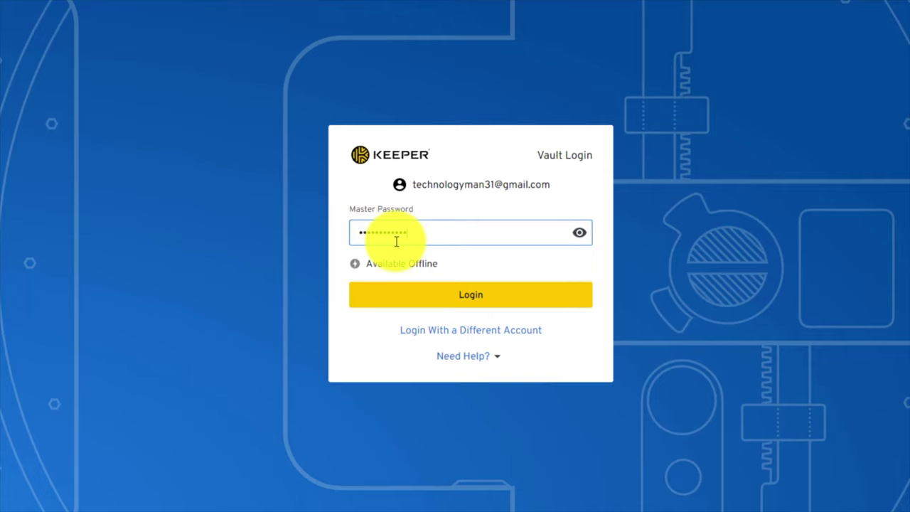
pyautogui.write('•')
pyautogui.click(438, 299)
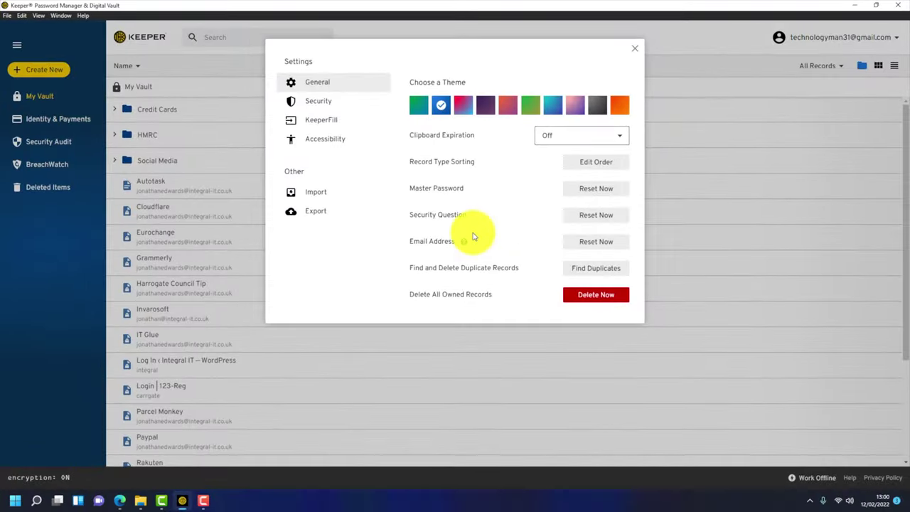
# Step: In Security settings, enable two-factor authentication with authenticator-app (TOTP) codes instead of text messages
pyautogui.click(318, 104)
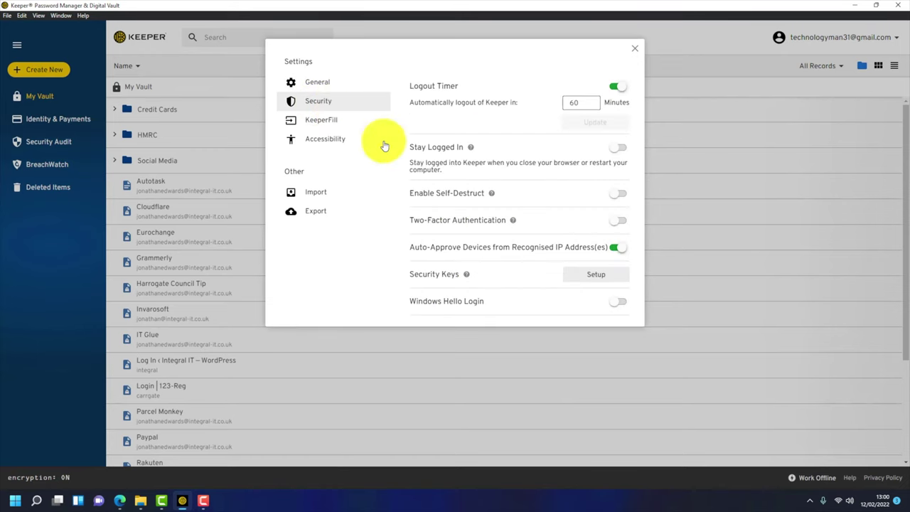
pyautogui.click(620, 221)
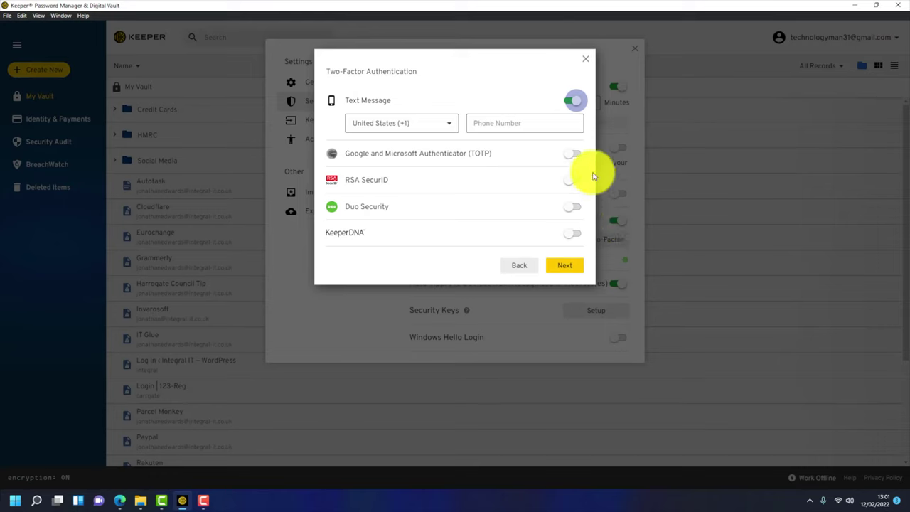
pyautogui.click(573, 156)
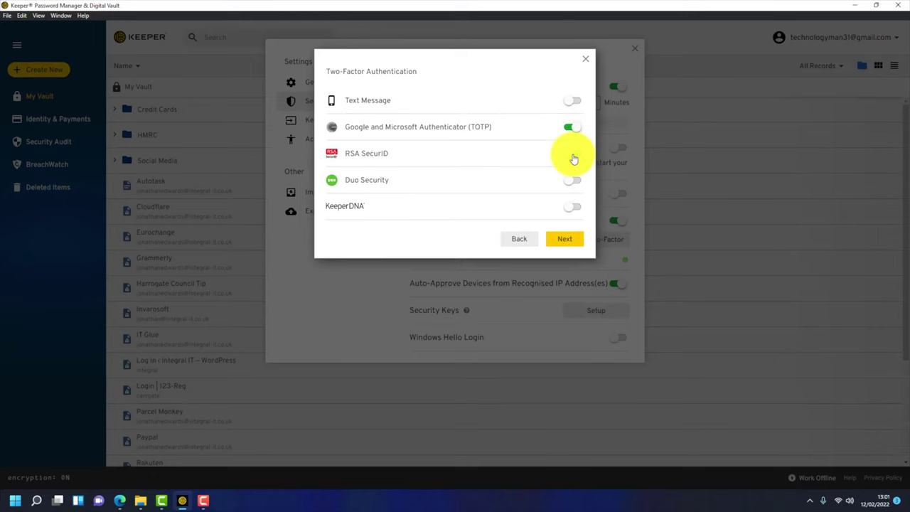
pyautogui.click(564, 239)
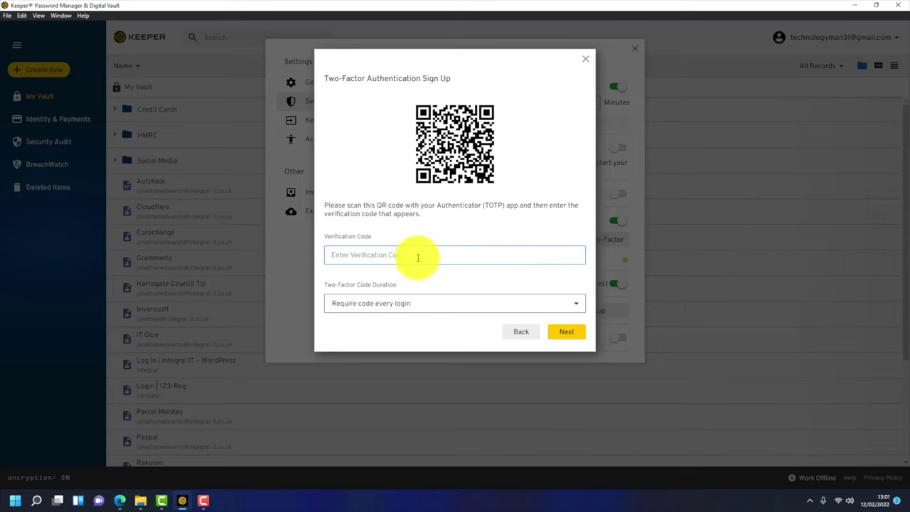
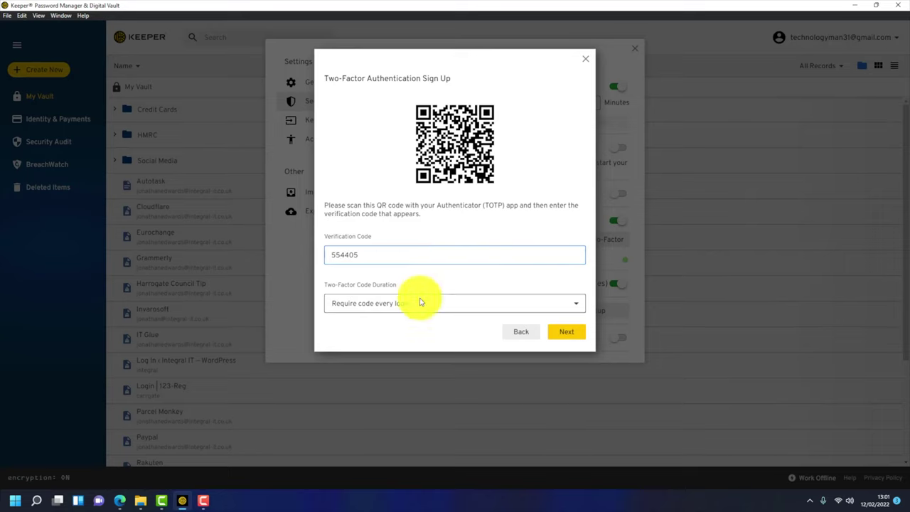
# Step: Verify with the authenticator code, confirm the backup codes are saved, then close Settings and minimize Keeper
pyautogui.click(572, 333)
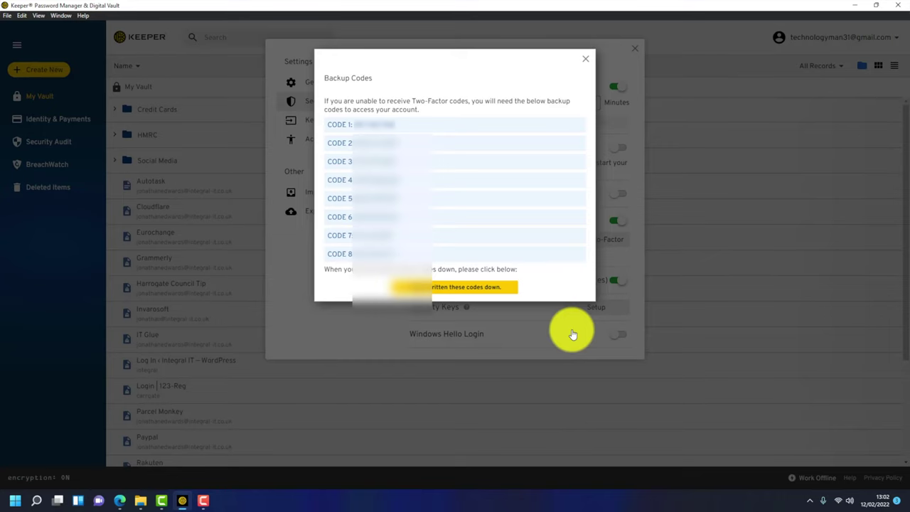
pyautogui.click(443, 289)
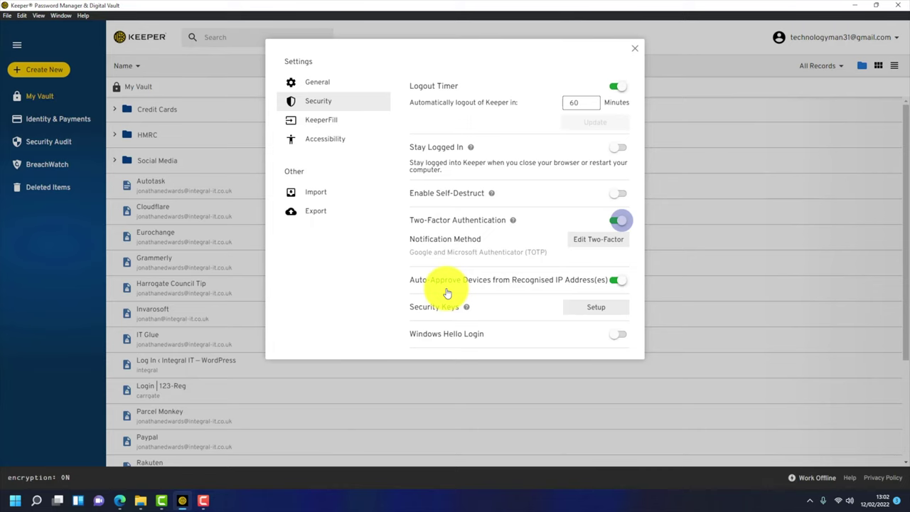
pyautogui.click(634, 49)
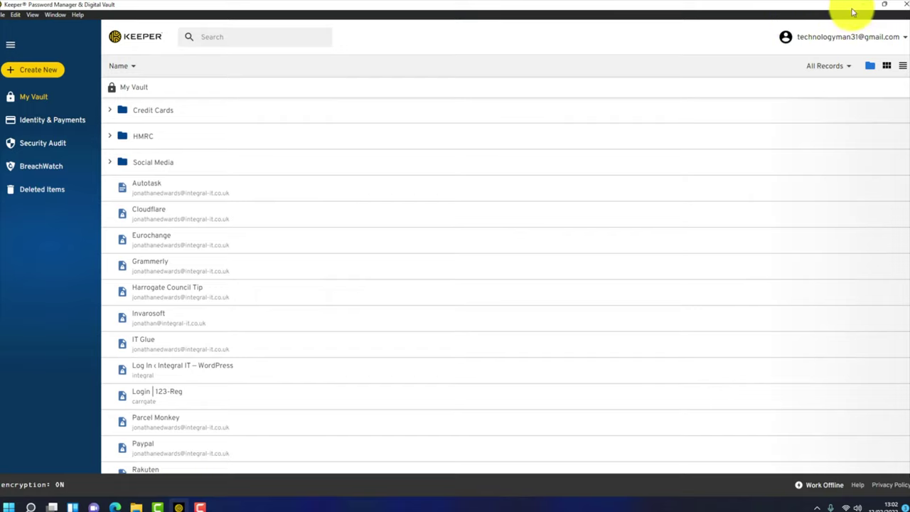
pyautogui.click(858, 9)
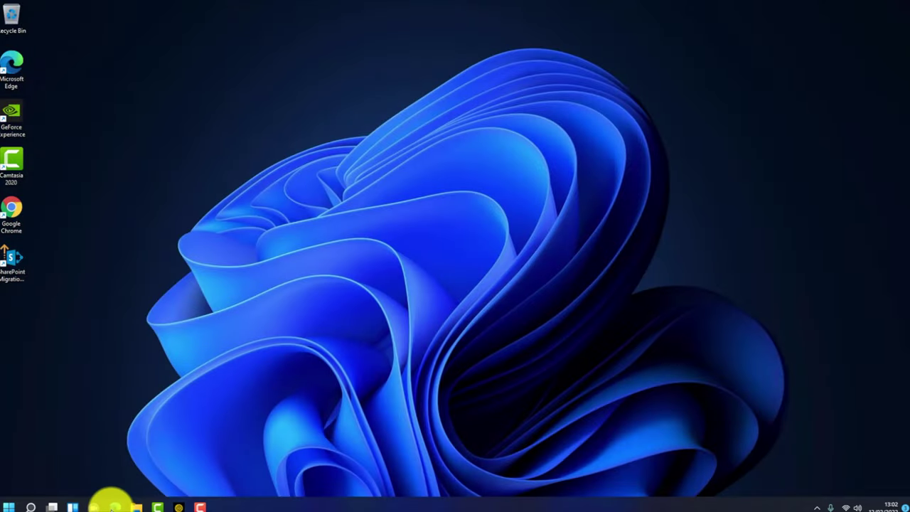
# Step: Return to Edge and begin KeeperFill login by submitting the account e-mail address
pyautogui.click(115, 506)
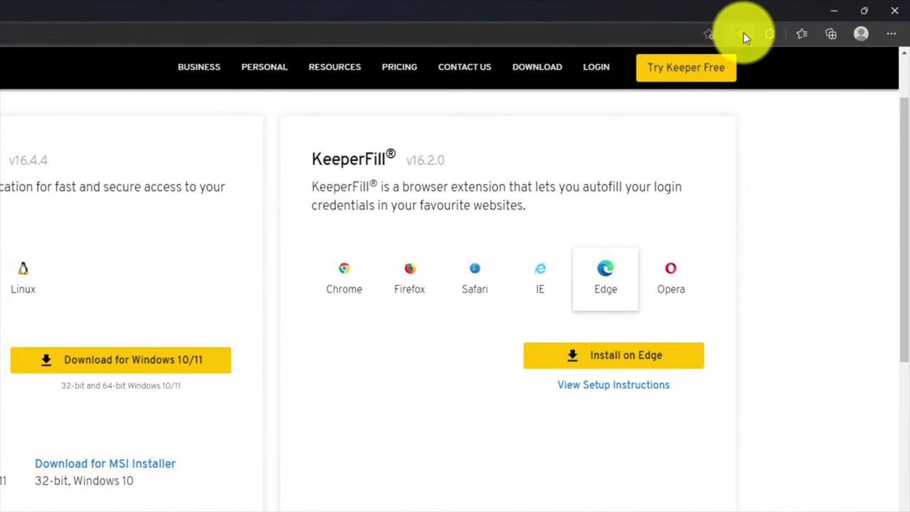
pyautogui.click(741, 33)
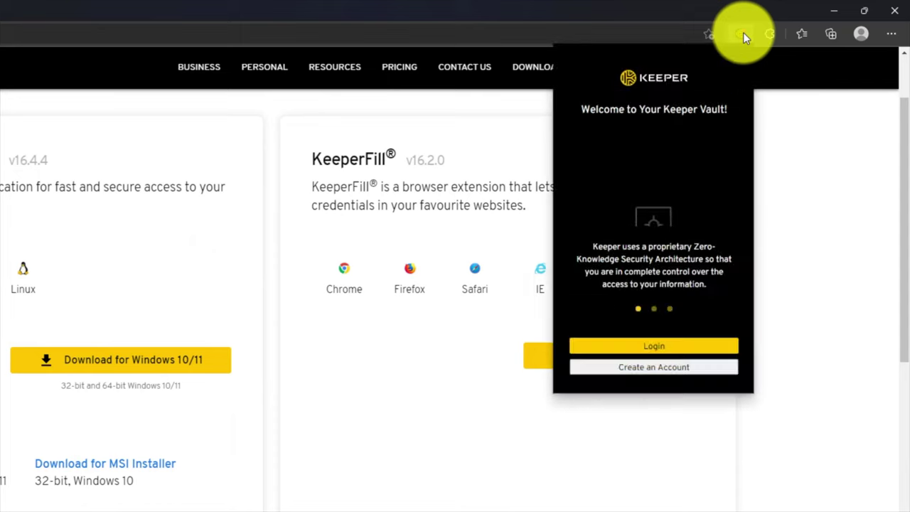
pyautogui.click(642, 346)
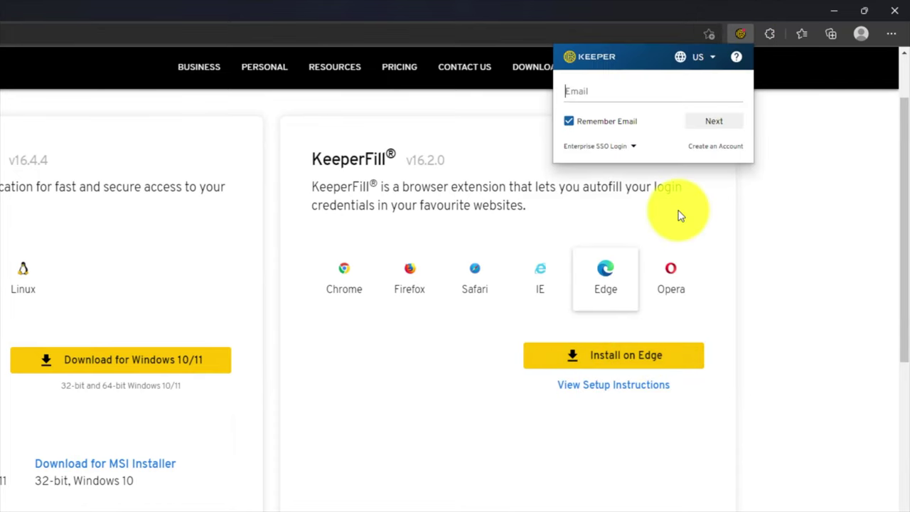
pyautogui.press('Return')
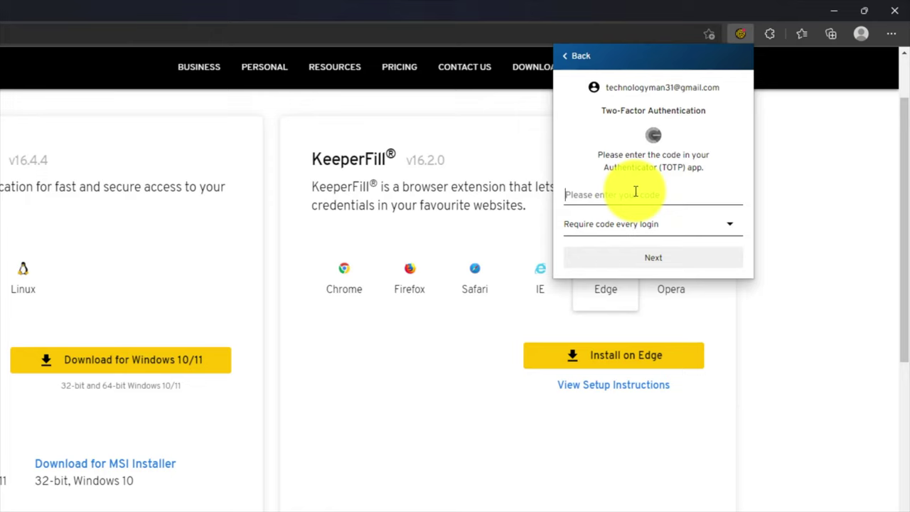
# Step: Enter the authenticator code, require it every 30 days, and log in with the master password
pyautogui.write('••••••')
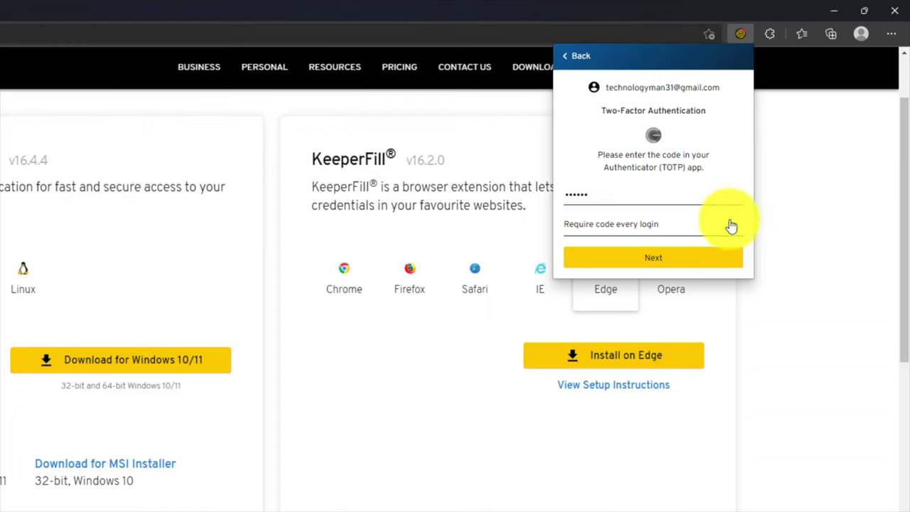
pyautogui.click(728, 224)
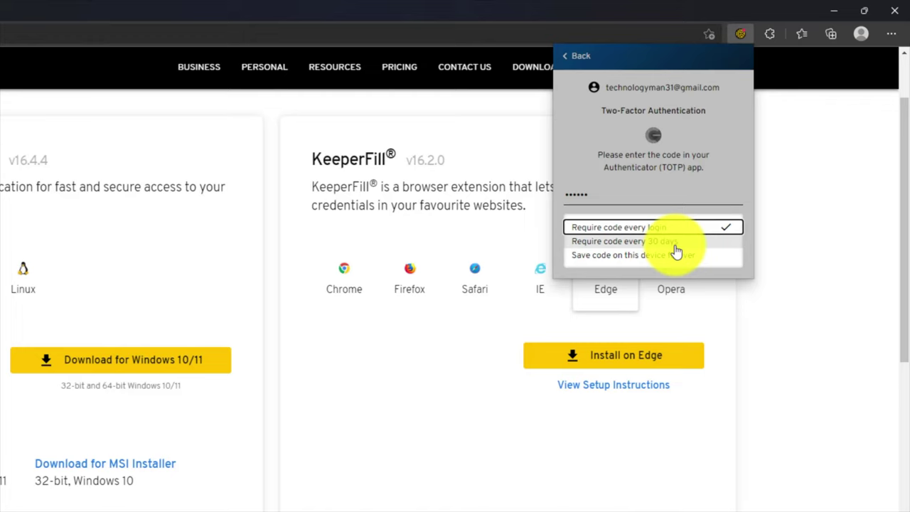
pyautogui.click(676, 242)
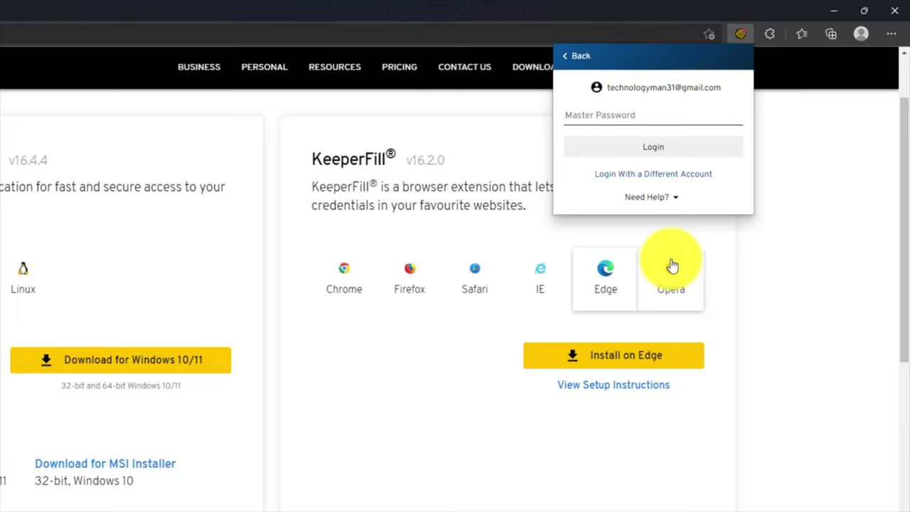
pyautogui.write('••••••••••••')
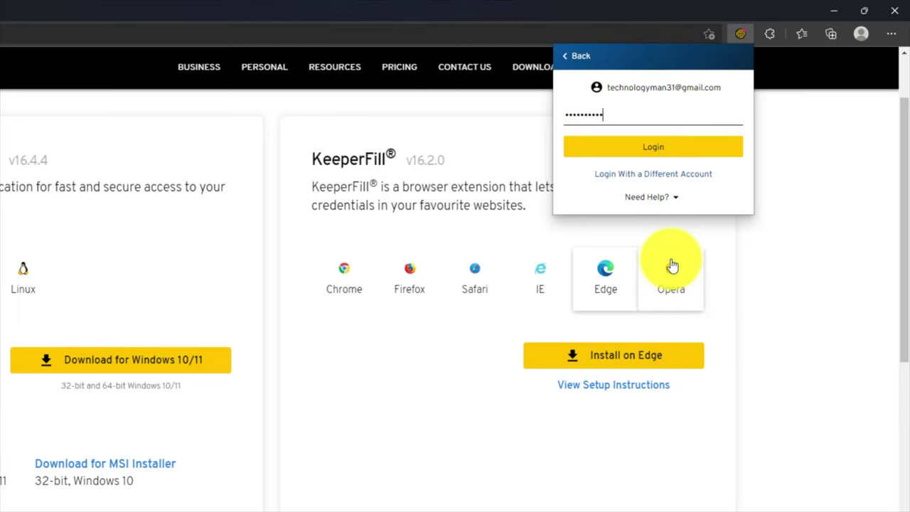
pyautogui.press('Return')
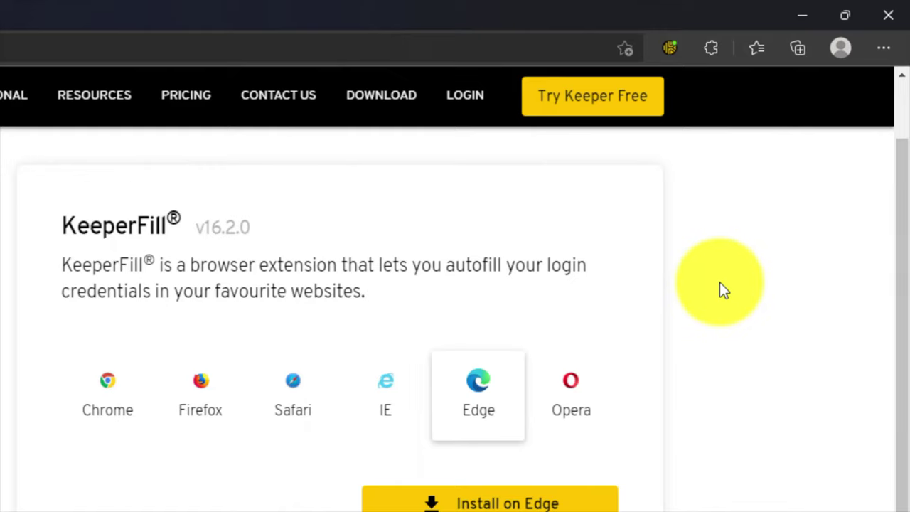
# Step: View KeeperFill's settings list, then close the Edge window
pyautogui.click(673, 46)
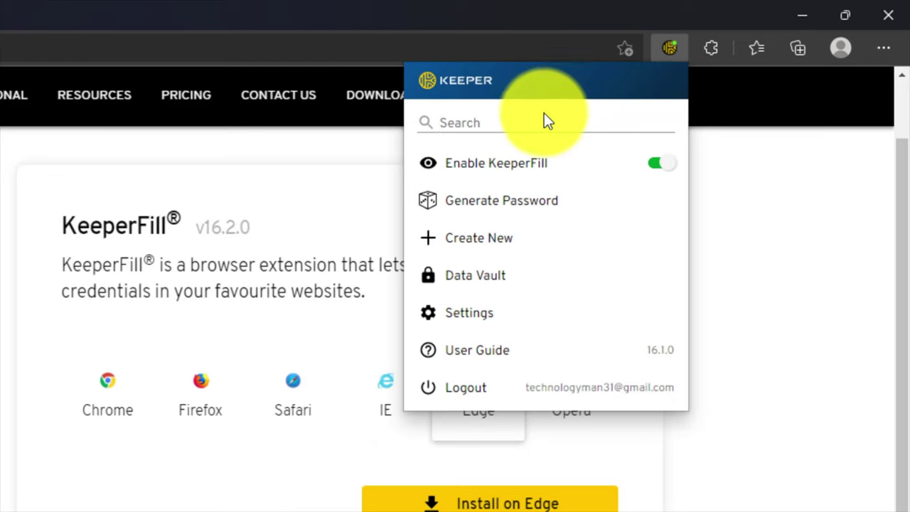
pyautogui.click(489, 317)
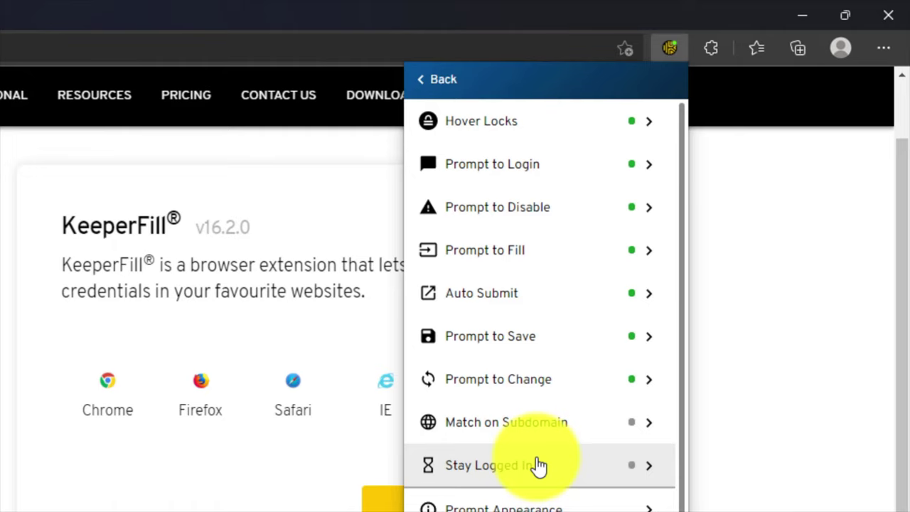
pyautogui.click(888, 13)
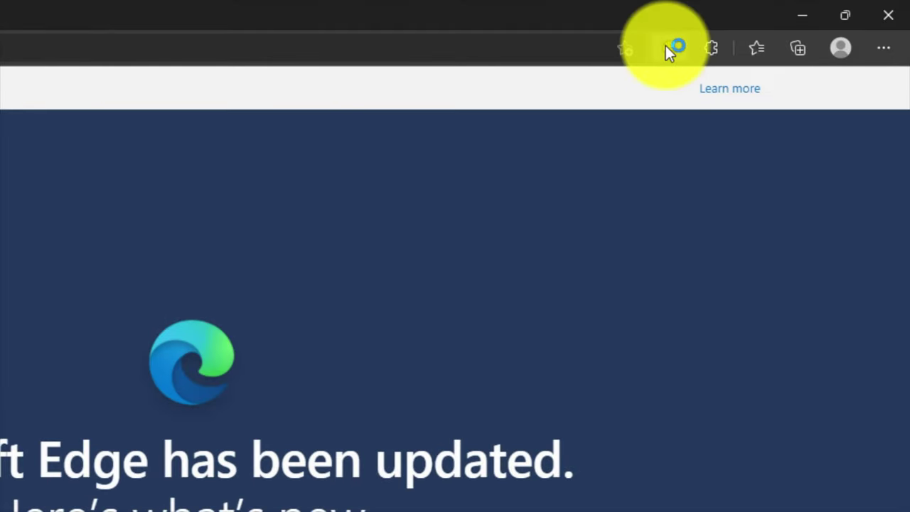
# Step: Log back in to KeeperFill with the master password
pyautogui.click(668, 49)
pyautogui.click(636, 177)
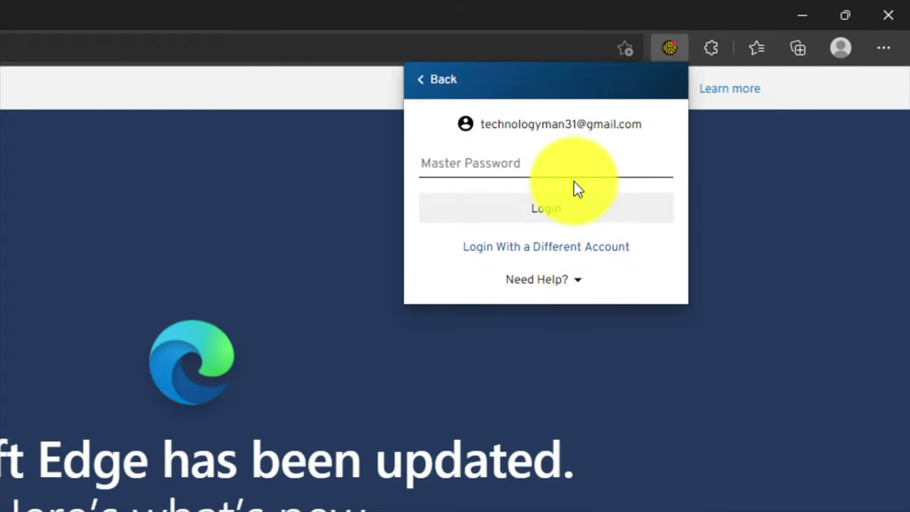
pyautogui.write('••••••••••••')
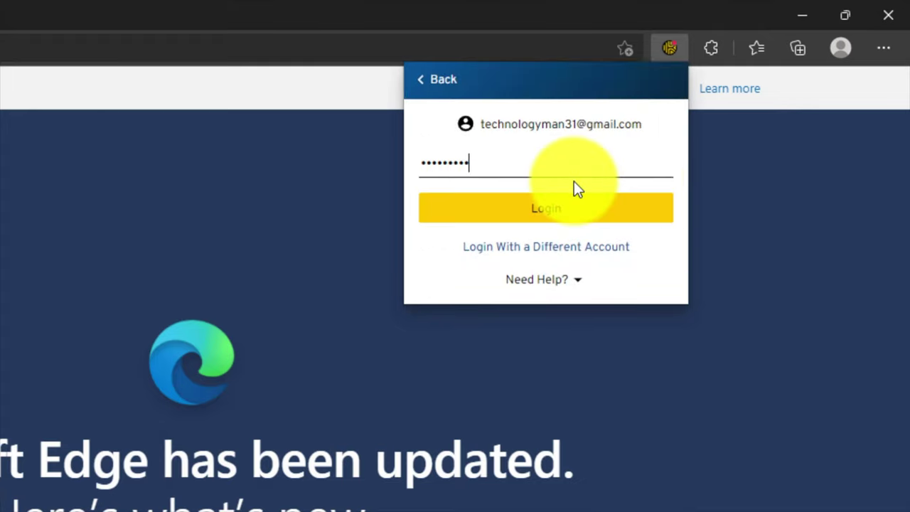
pyautogui.press('Return')
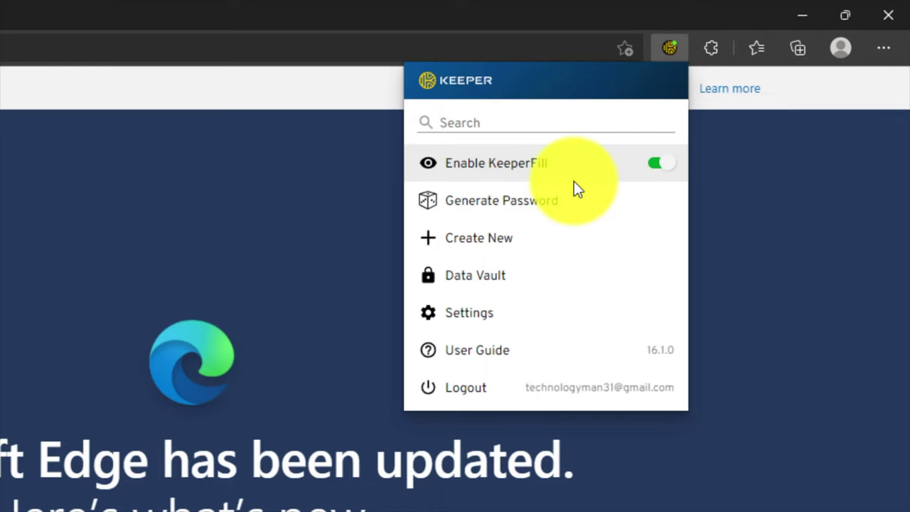
# Step: Turn on Stay Logged In, confirming Enable in the warning, then close Edge
pyautogui.click(470, 321)
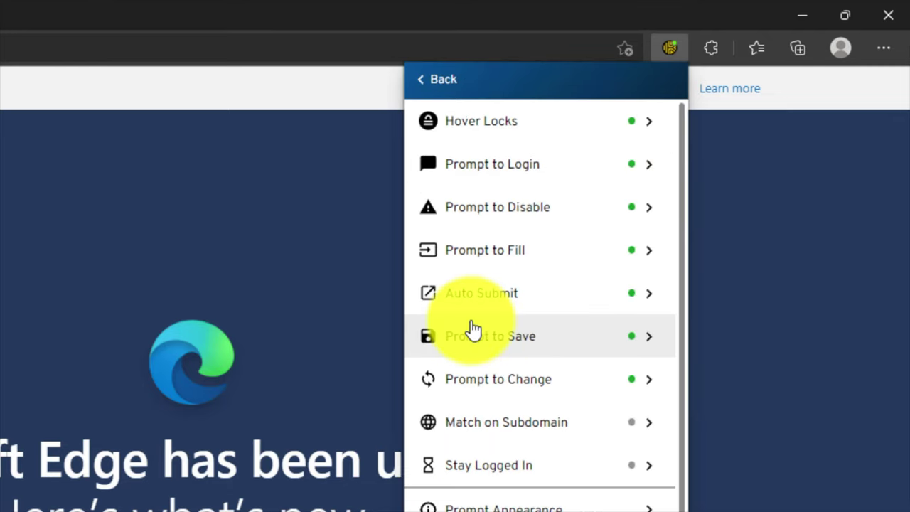
pyautogui.click(493, 466)
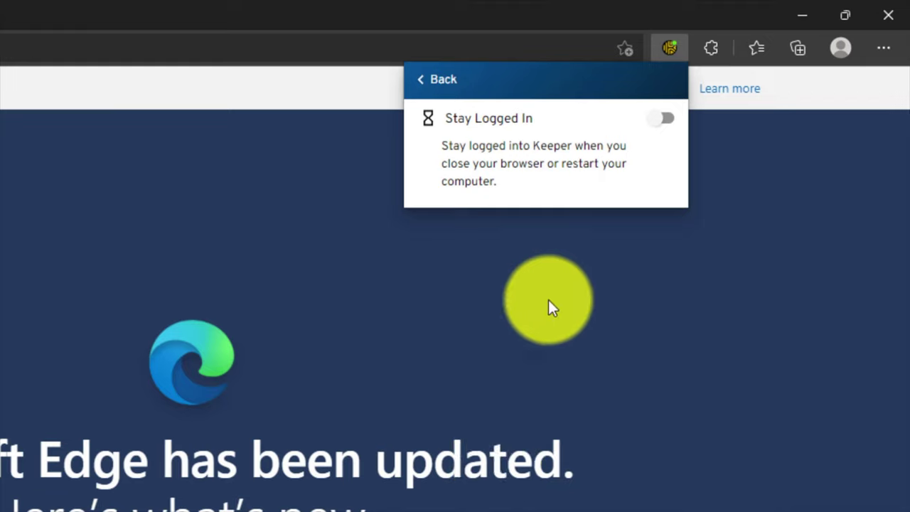
pyautogui.click(667, 121)
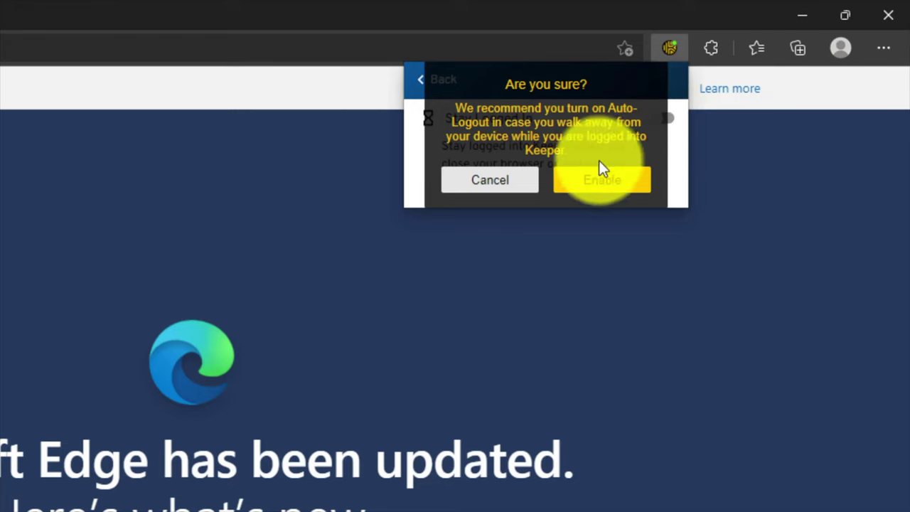
pyautogui.click(599, 182)
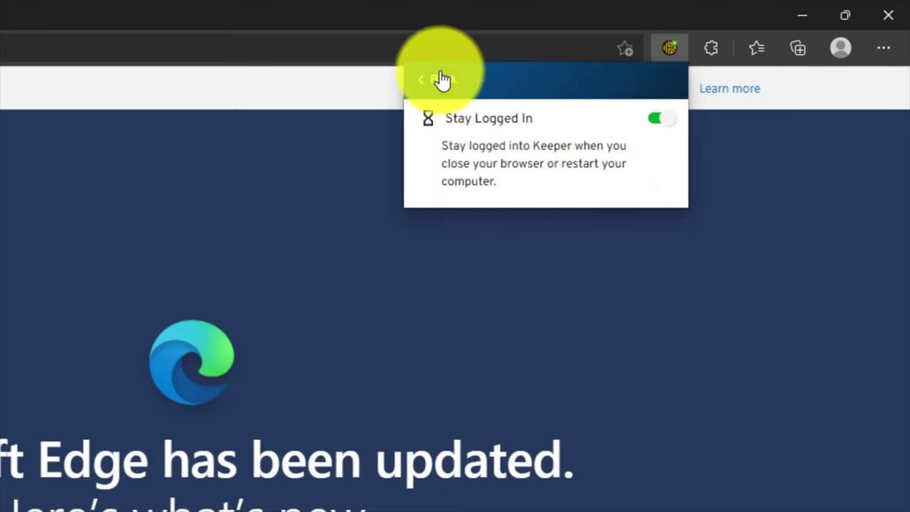
pyautogui.click(438, 80)
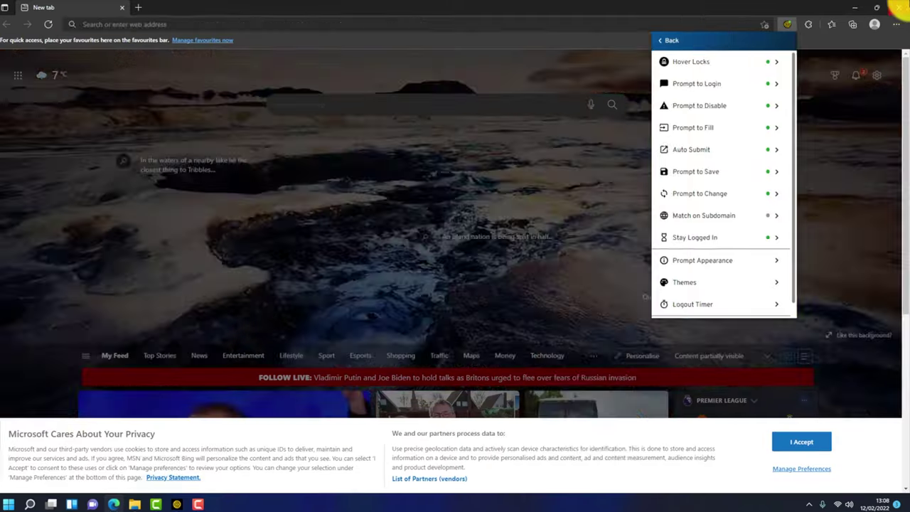
pyautogui.click(897, 8)
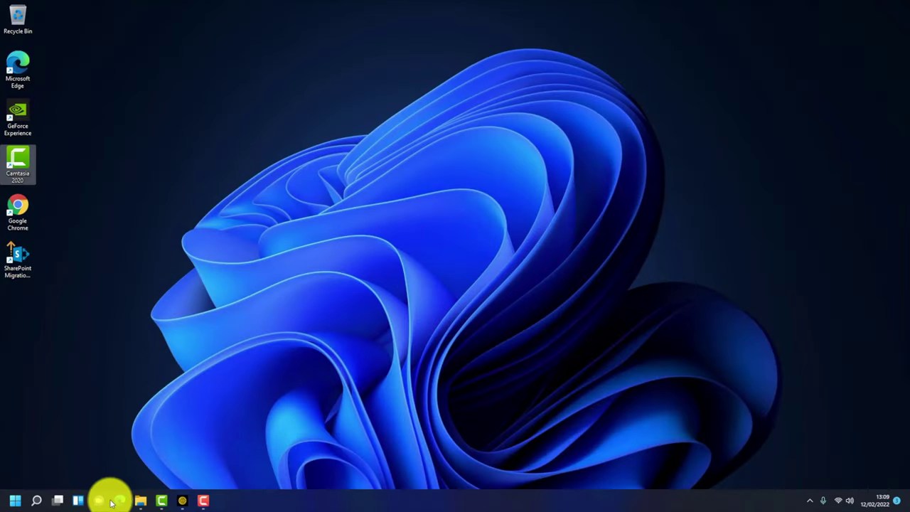
# Step: Reopen Edge, turn KeeperFill on, and switch off its Logout Timer
pyautogui.click(112, 501)
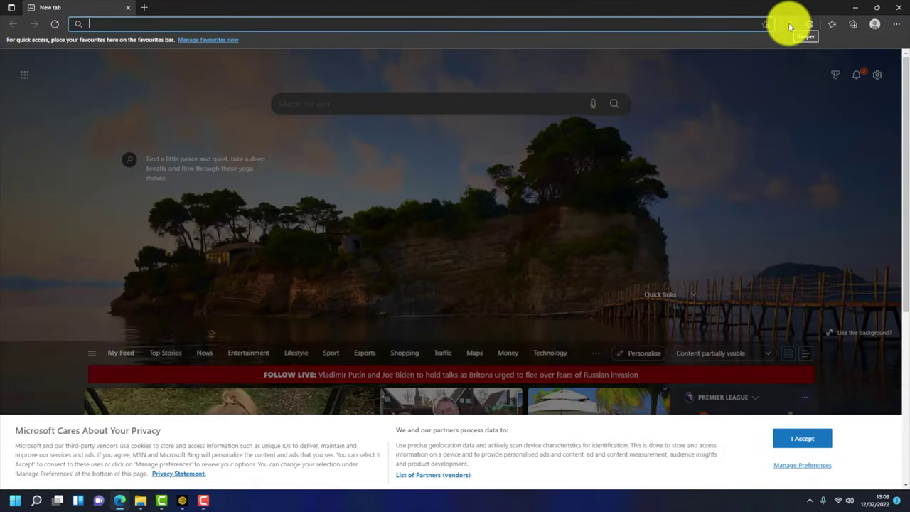
pyautogui.click(788, 23)
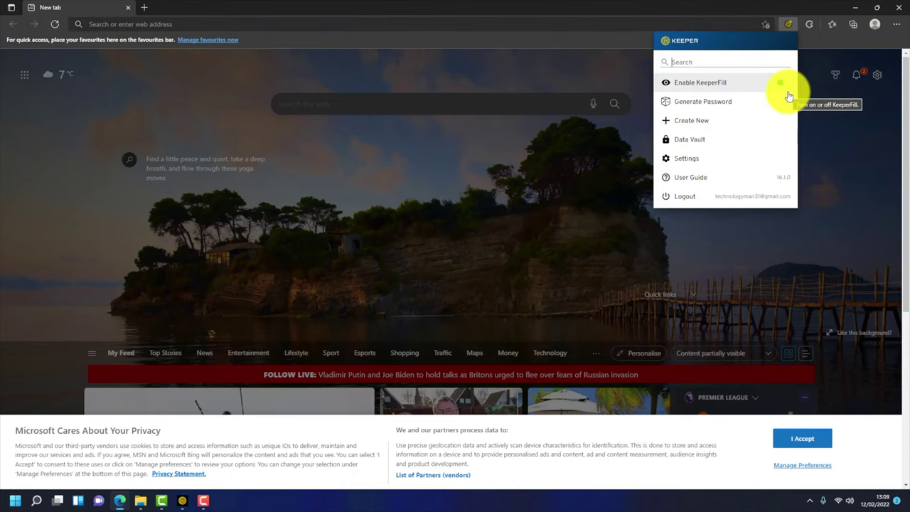
pyautogui.click(785, 85)
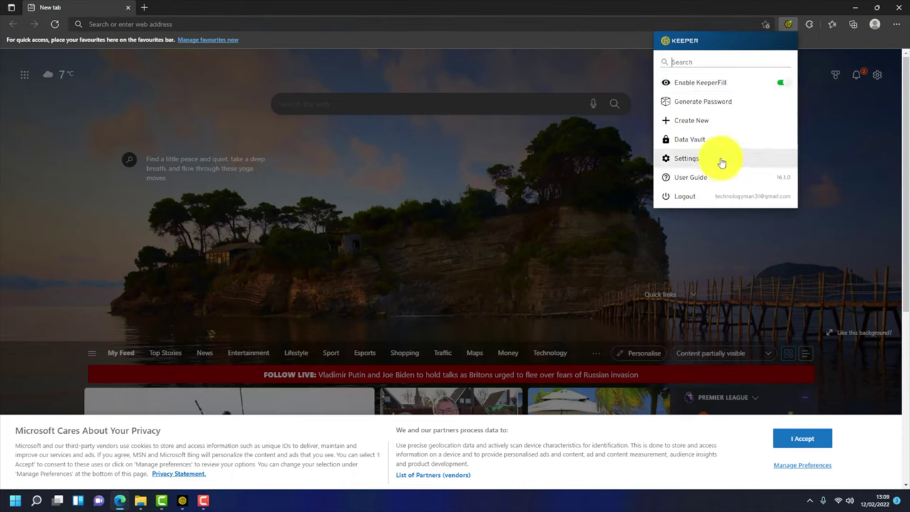
pyautogui.click(721, 161)
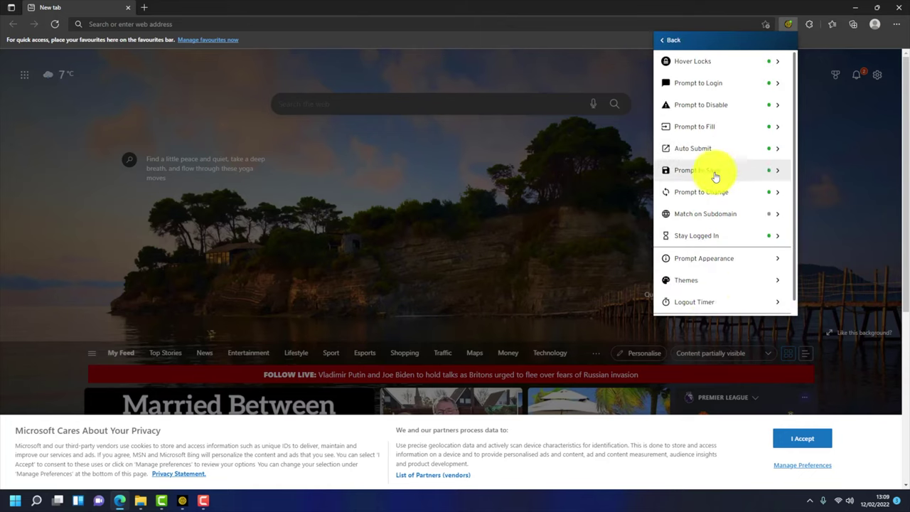
pyautogui.click(706, 307)
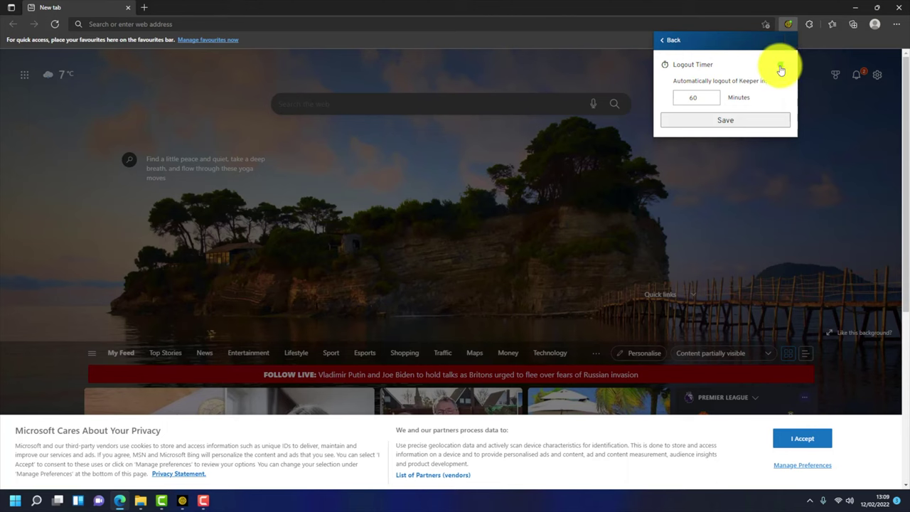
pyautogui.click(779, 68)
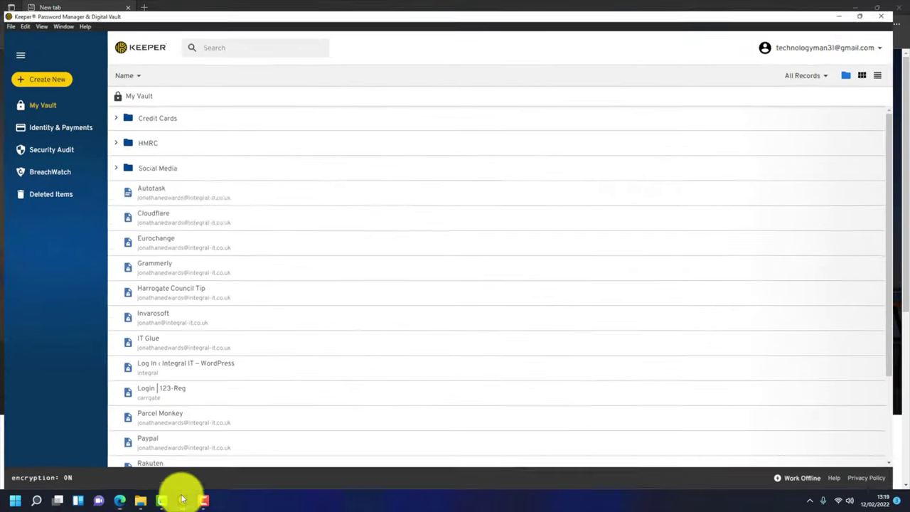
# Step: Minimize the desktop app and start a new vault record titled 'Twitter'
pyautogui.click(855, 8)
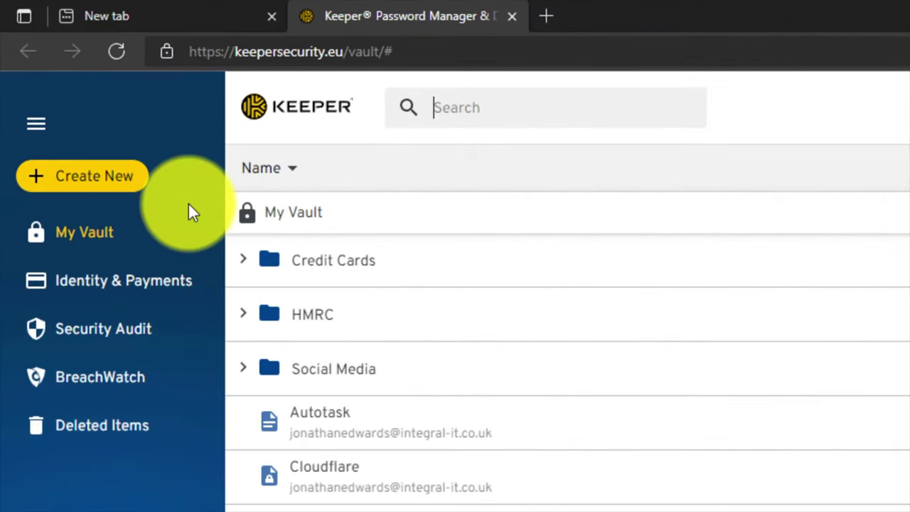
pyautogui.click(128, 180)
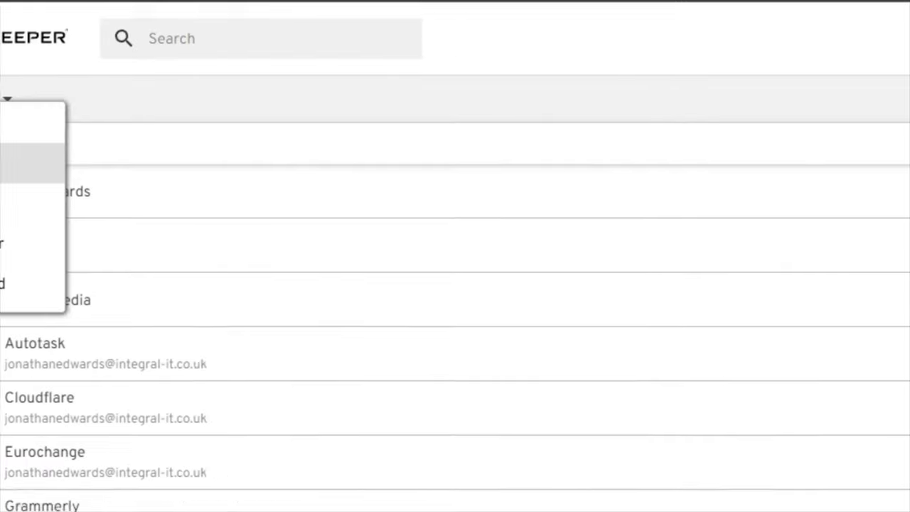
pyautogui.click(190, 240)
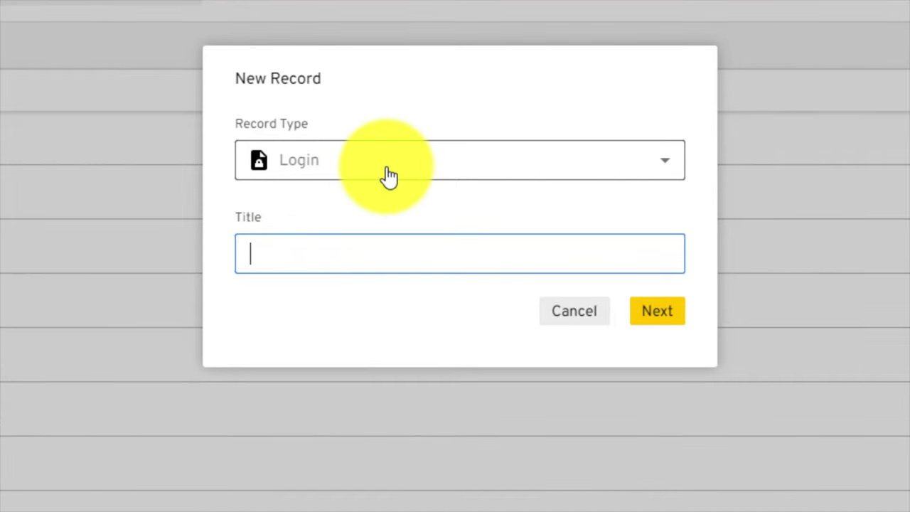
pyautogui.write('Twitt')
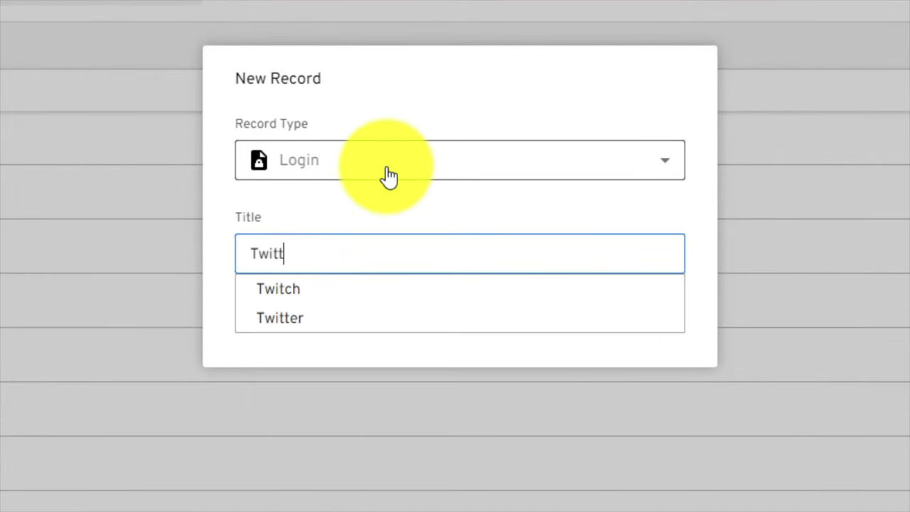
pyautogui.write('er')
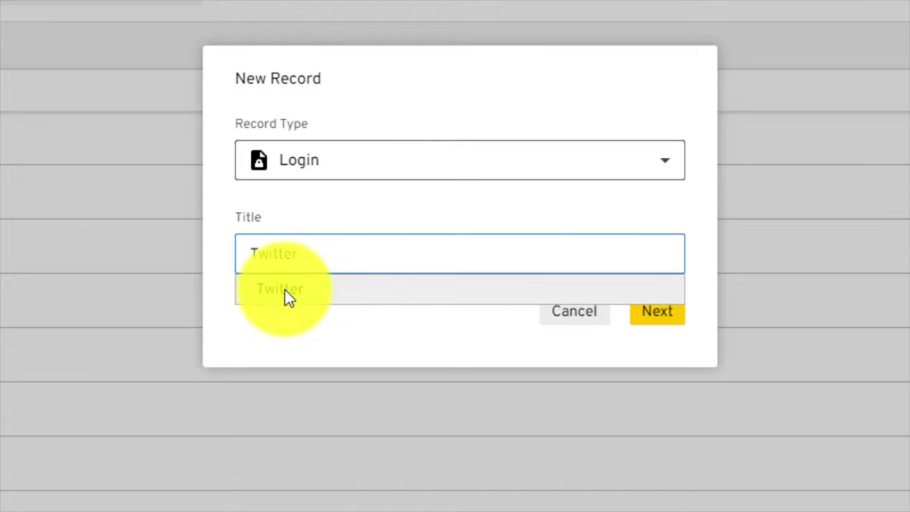
pyautogui.click(285, 290)
pyautogui.click(634, 321)
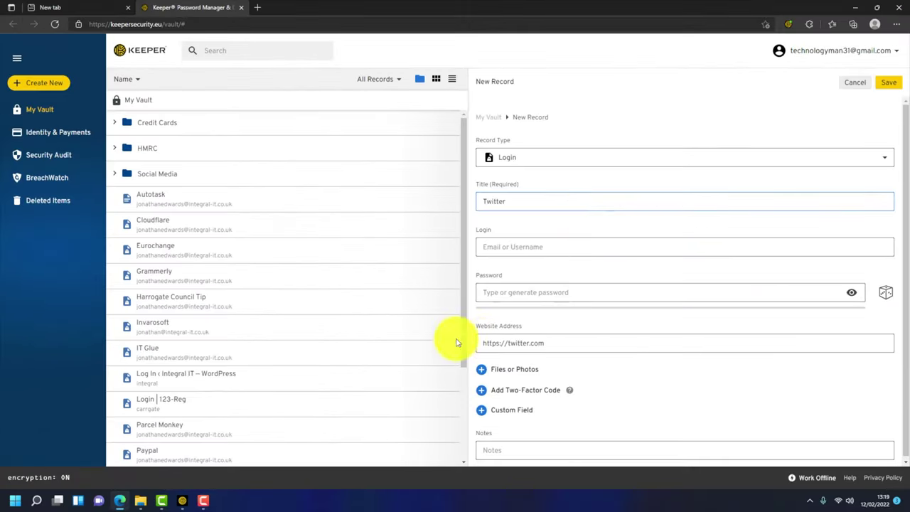
# Step: Fill in the Twitter login and password, save the record, and launch twitter.com from it
pyautogui.click(530, 246)
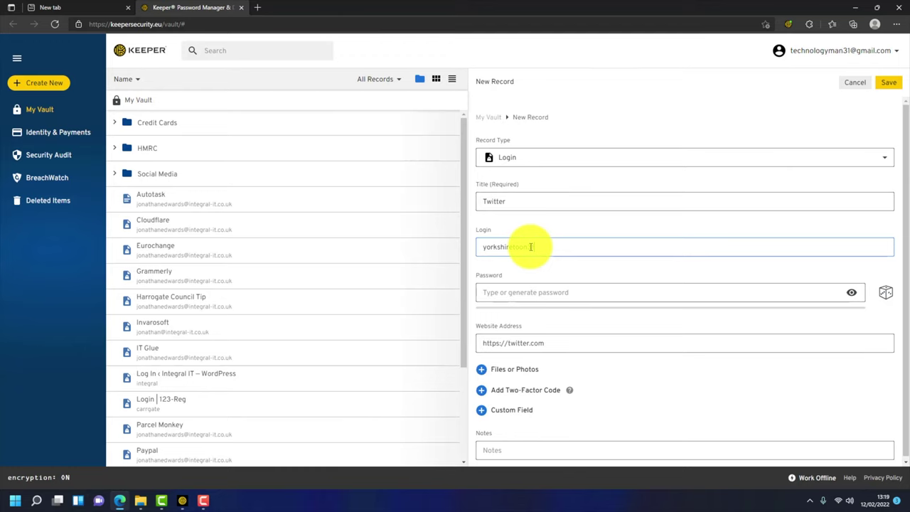
pyautogui.write('••••••••••••')
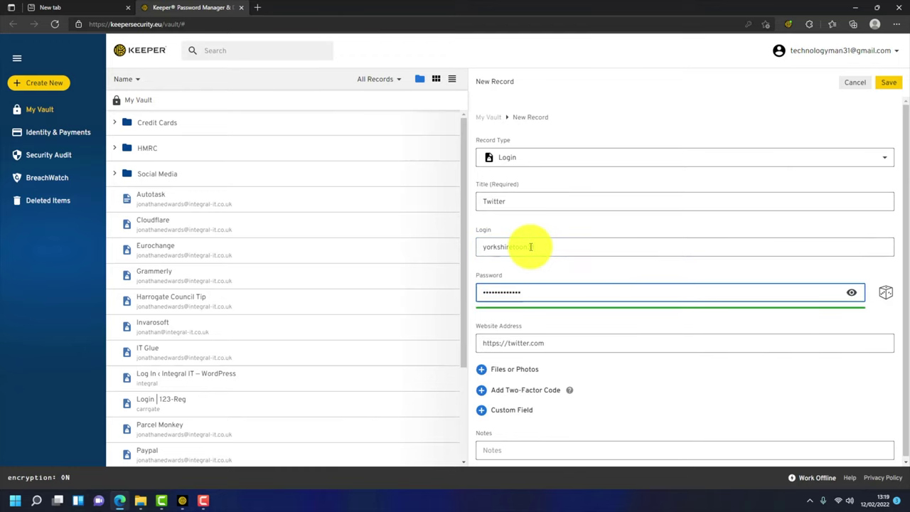
pyautogui.click(886, 84)
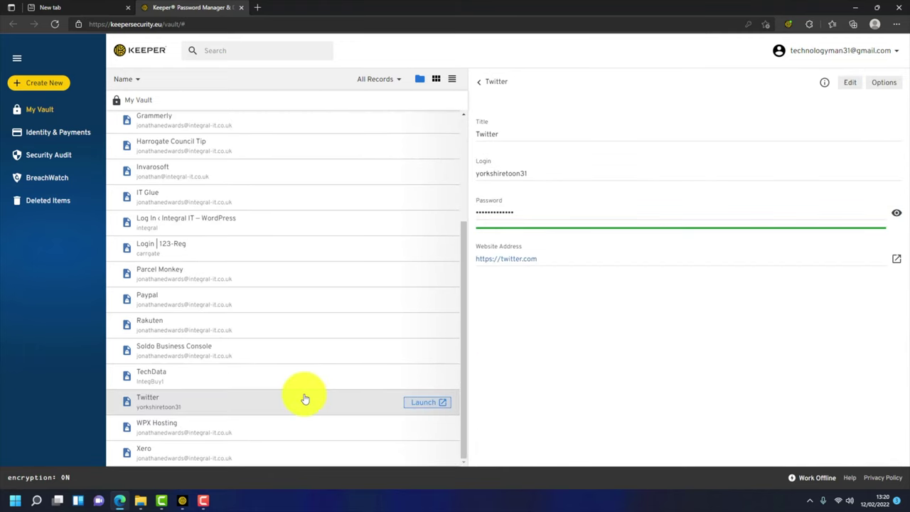
pyautogui.click(429, 404)
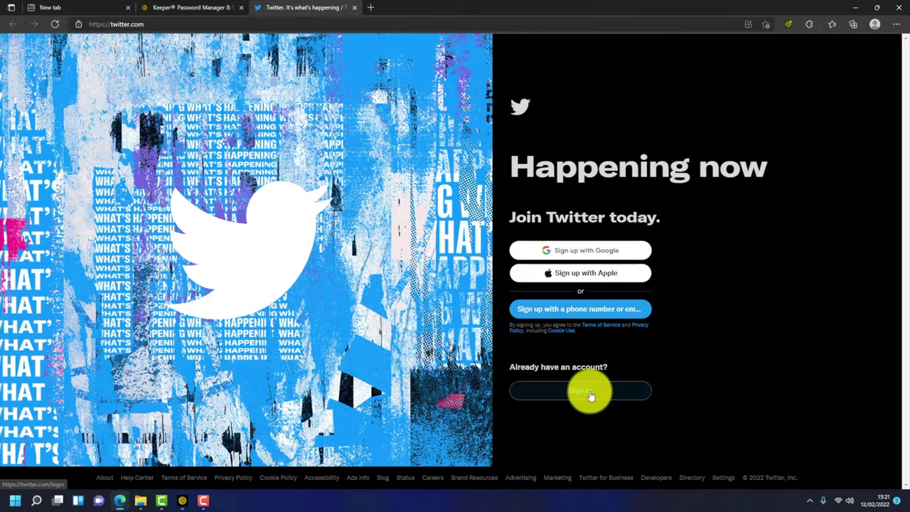
# Step: Sign in on twitter.com using the Keeper-filled Twitter credentials
pyautogui.click(589, 395)
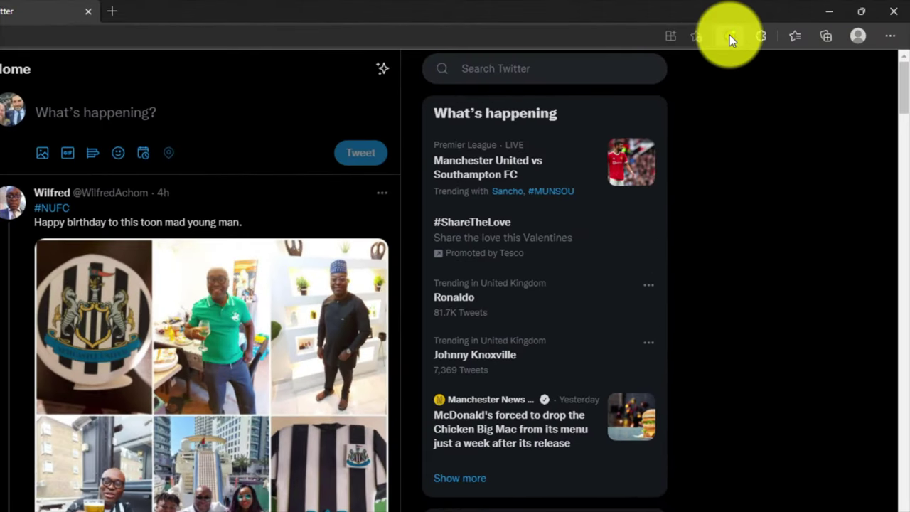
# Step: Open the KeeperFill settings from the Keeper browser extension menu
pyautogui.click(729, 34)
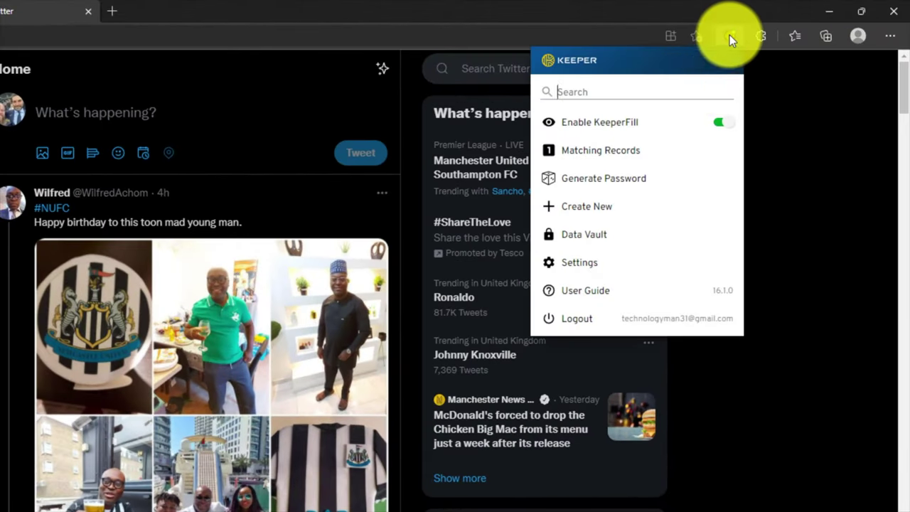
pyautogui.click(602, 263)
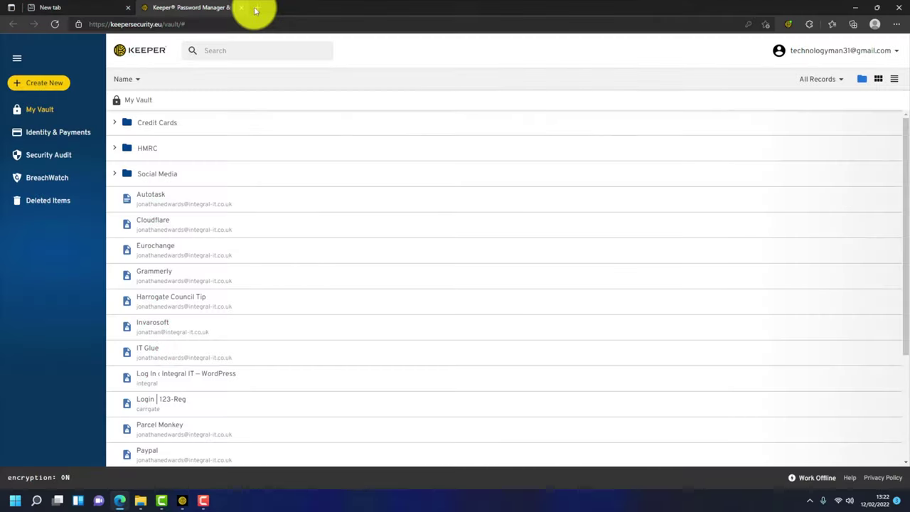
# Step: Go to linkedin.com in a new tab, dismiss the Google prompt, open Sign in, and accept cookies
pyautogui.click(253, 10)
pyautogui.write('linkedin.com')
pyautogui.press('Return')
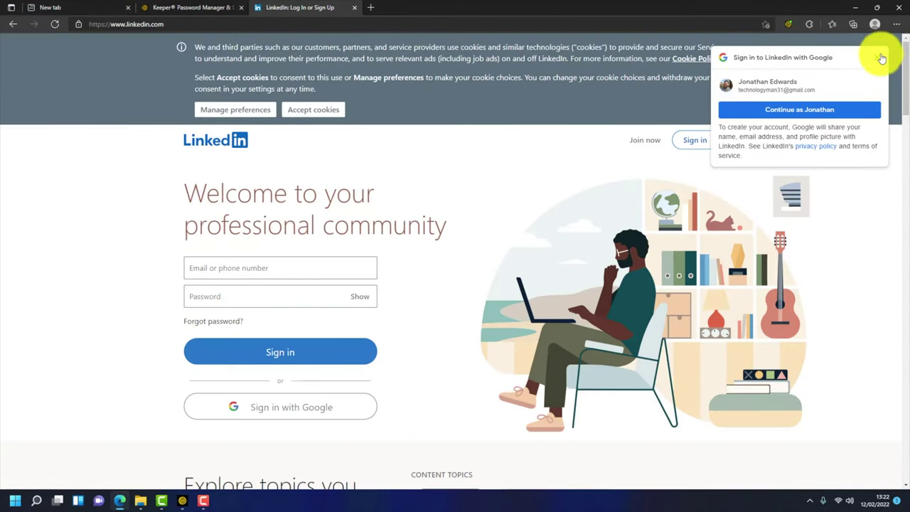
pyautogui.click(877, 56)
pyautogui.click(698, 139)
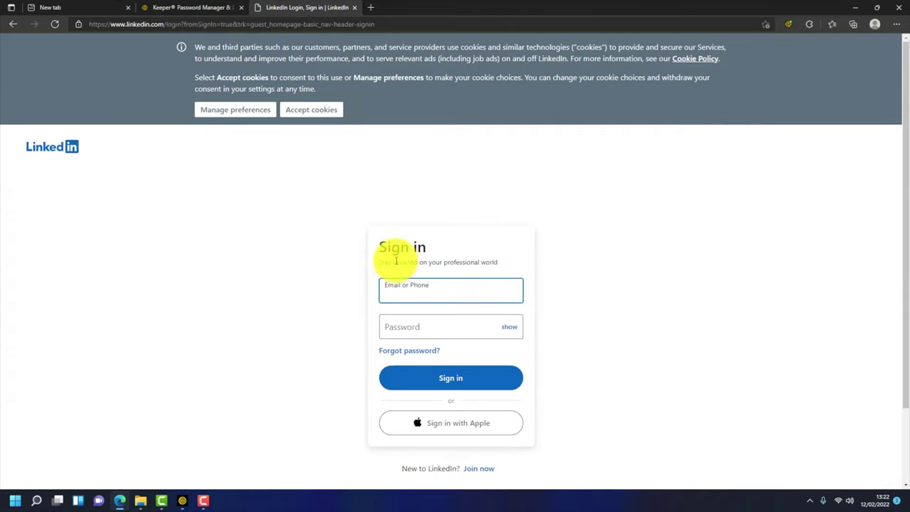
pyautogui.click(302, 109)
# Step: Enter the account e-mail and password, then bring up Keeper's fill options for LinkedIn
pyautogui.click(414, 198)
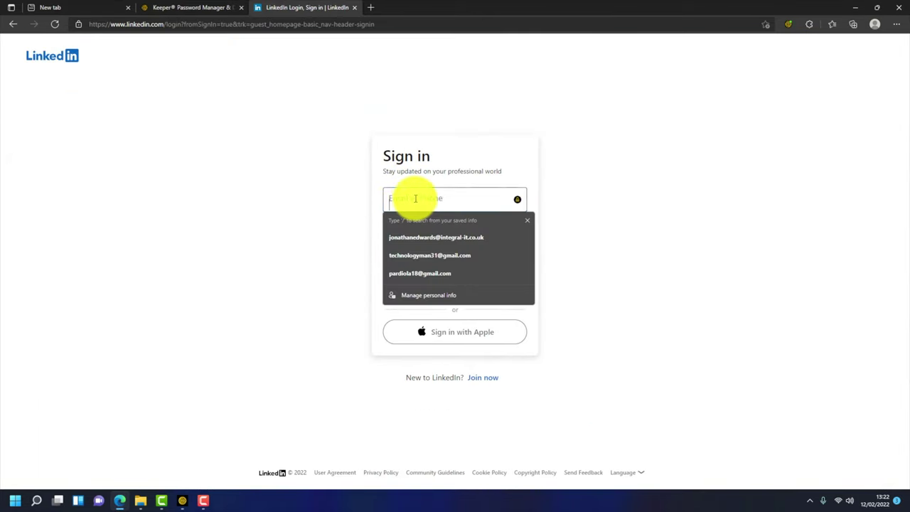
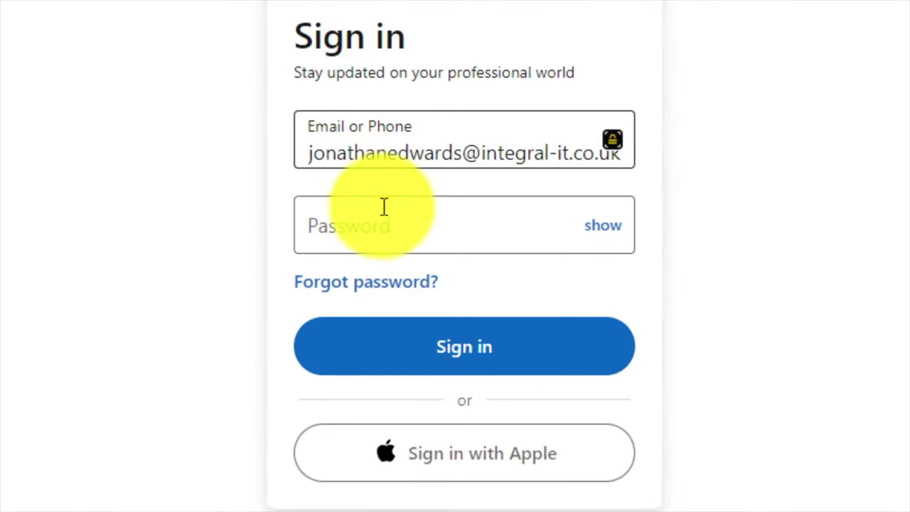
pyautogui.click(425, 227)
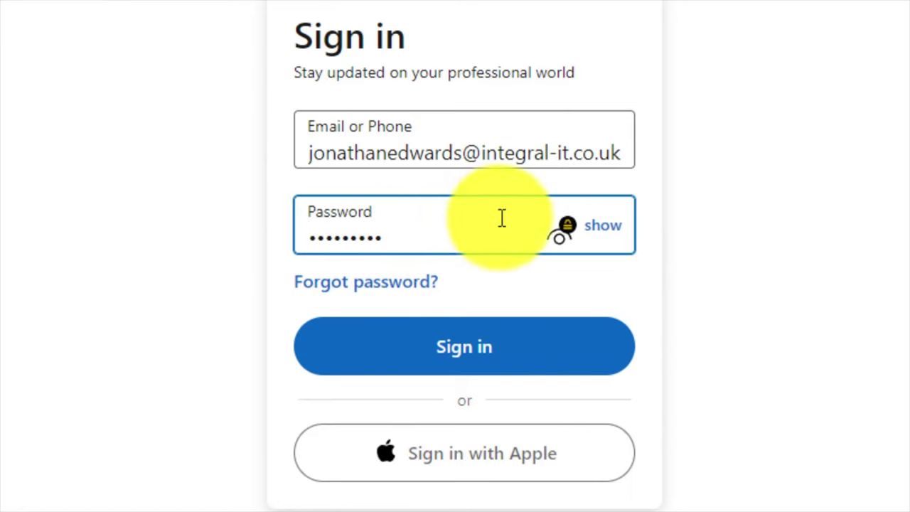
pyautogui.click(567, 226)
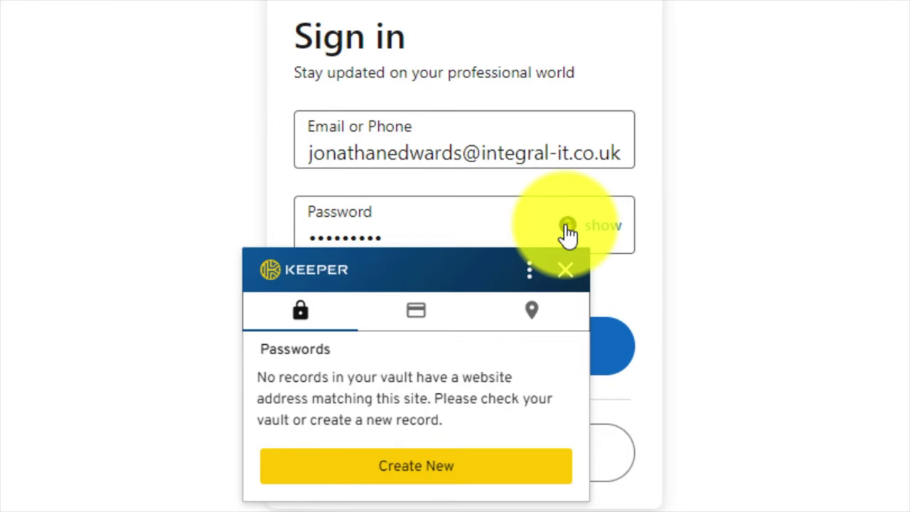
# Step: Create a new Keeper login record titled 'LinkedIn' and save it to the vault
pyautogui.click(432, 464)
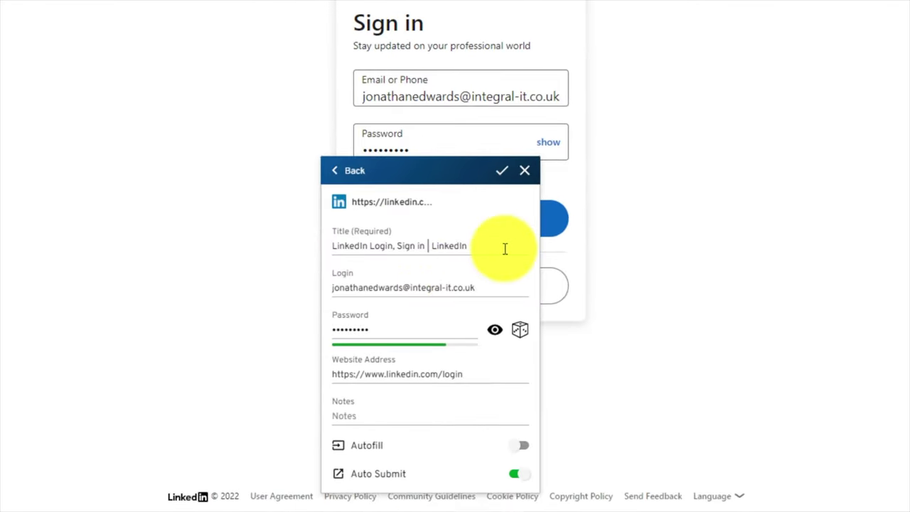
pyautogui.moveTo(505, 248); pyautogui.dragTo(308, 243)
pyautogui.write('Lin')
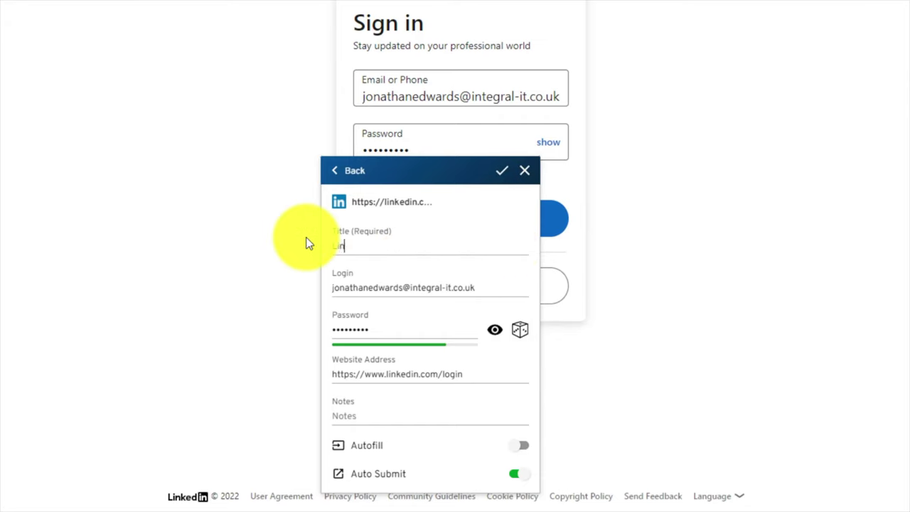
pyautogui.write('kedIn')
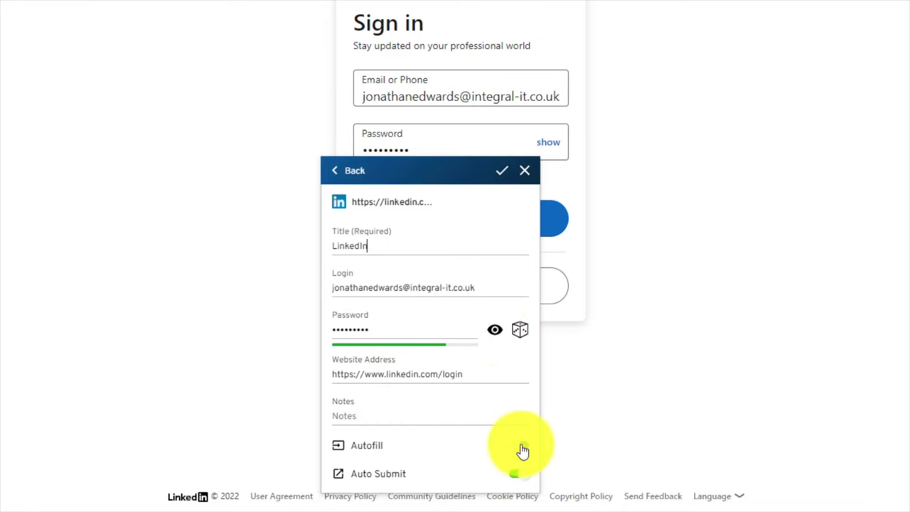
pyautogui.click(500, 174)
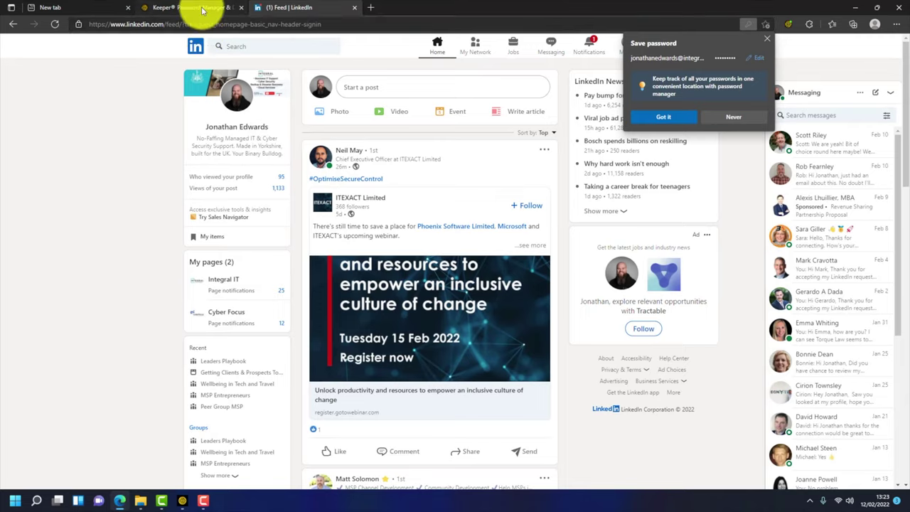
# Step: Switch to the Keeper vault tab to see the new LinkedIn record
pyautogui.click(203, 8)
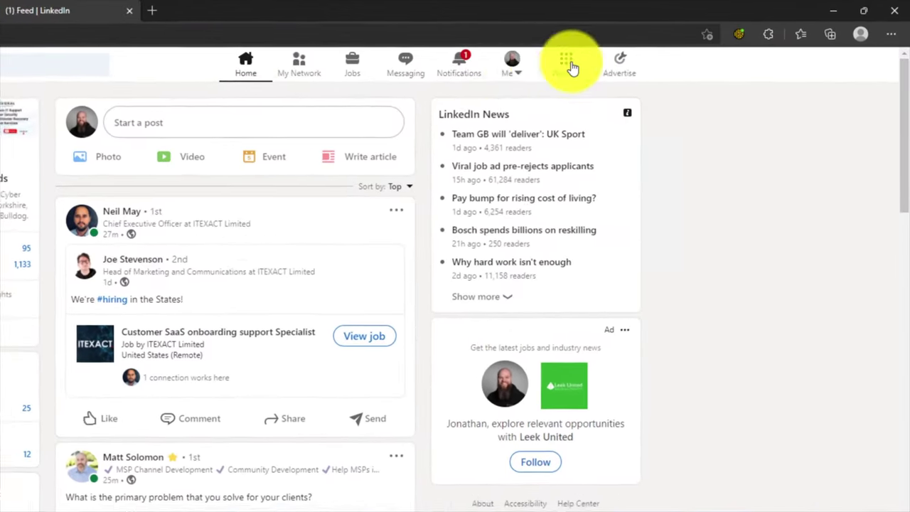
# Step: From the Me menu, go to Settings & Privacy > Sign in & security and expand Change password
pyautogui.click(509, 71)
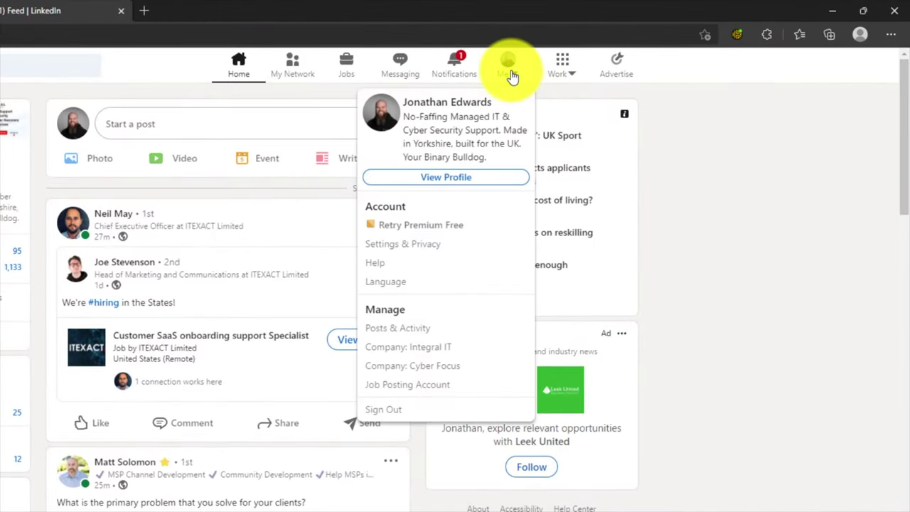
pyautogui.click(400, 246)
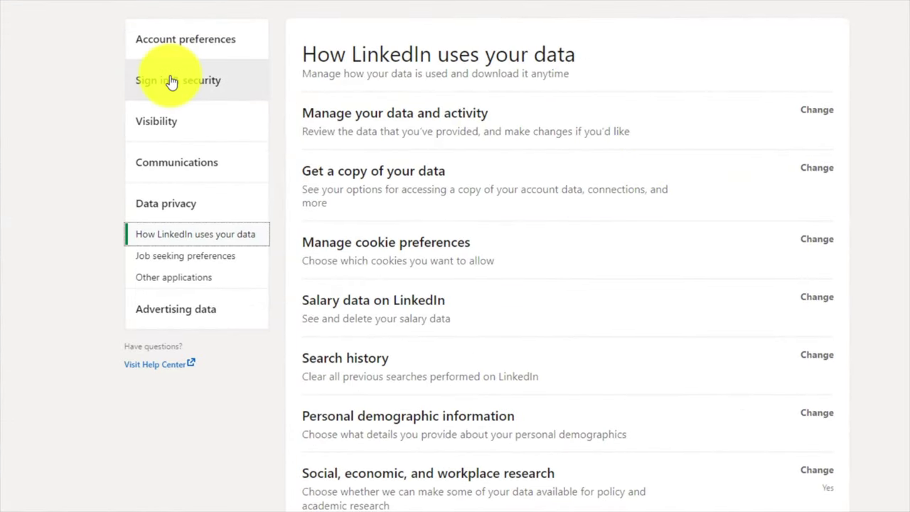
pyautogui.click(170, 80)
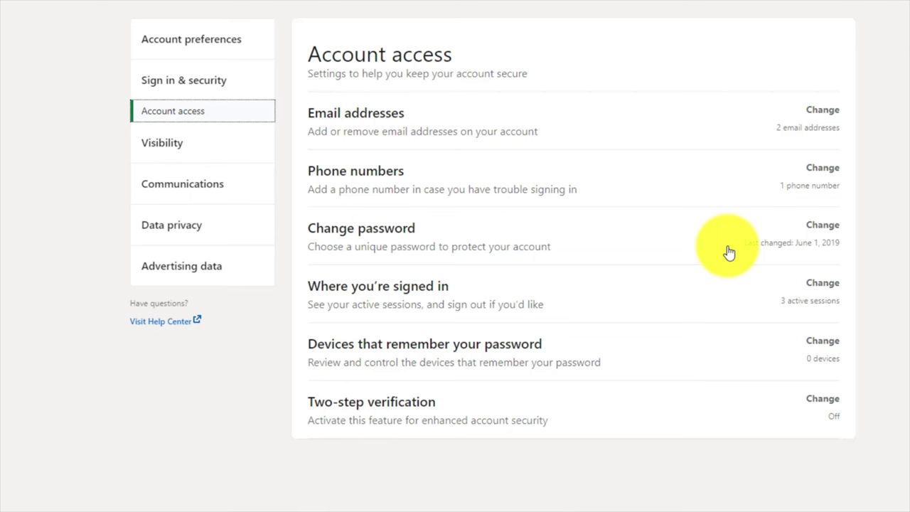
pyautogui.click(697, 238)
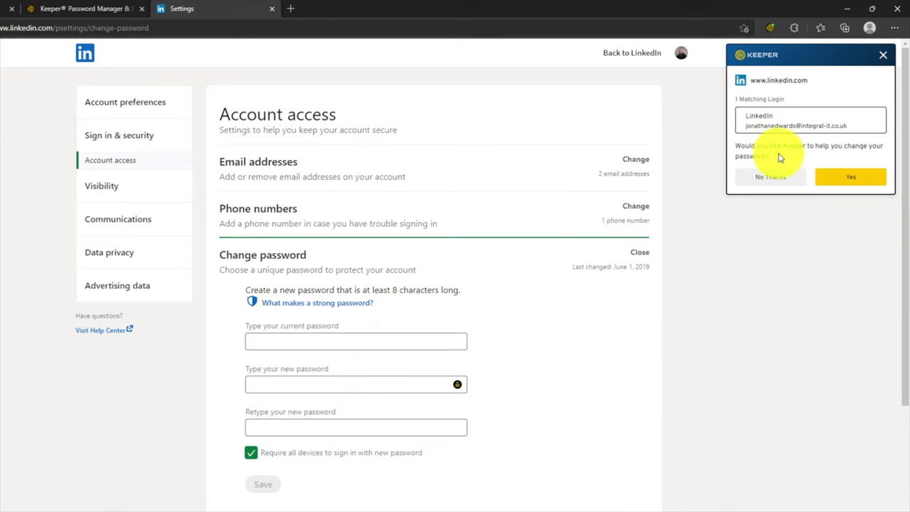
# Step: Accept Keeper's password-change help and fill LinkedIn's current password from the vault
pyautogui.click(849, 179)
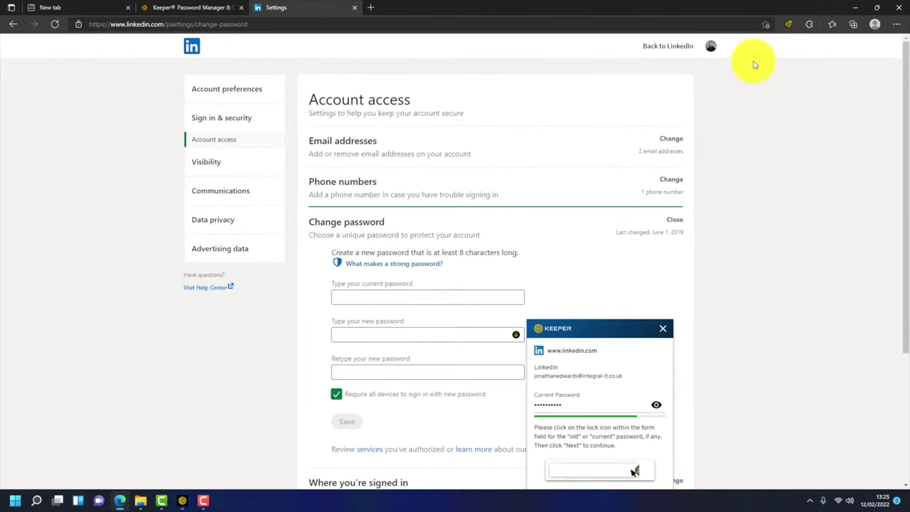
pyautogui.click(487, 296)
pyautogui.click(516, 297)
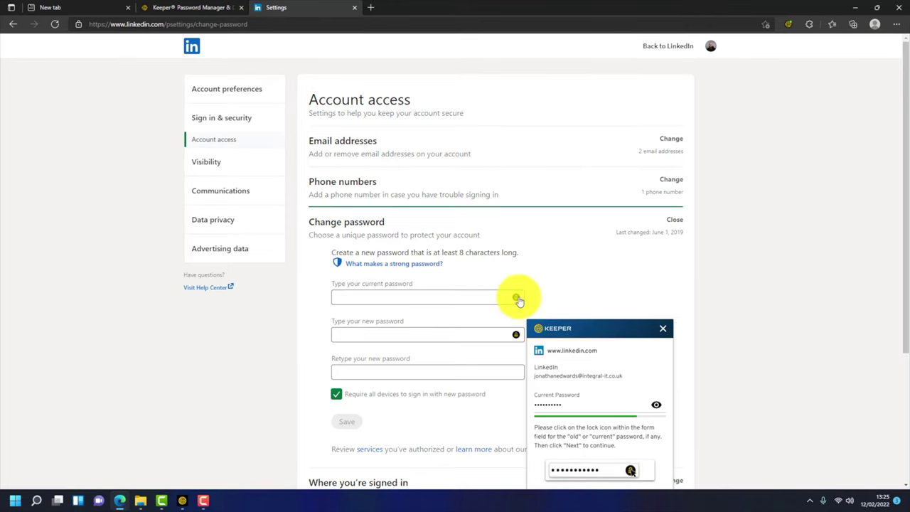
pyautogui.click(517, 298)
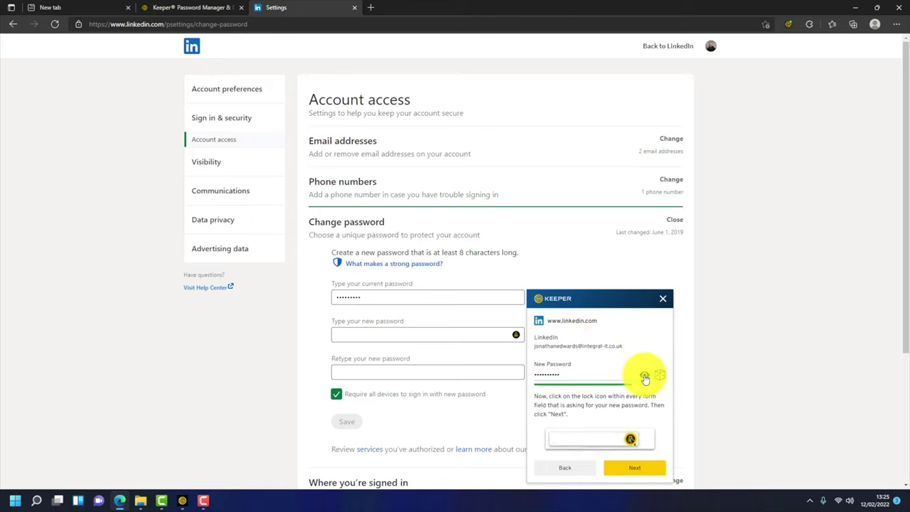
# Step: Generate a new 20-character password, fill both new-password fields, and save it to Keeper
pyautogui.click(644, 375)
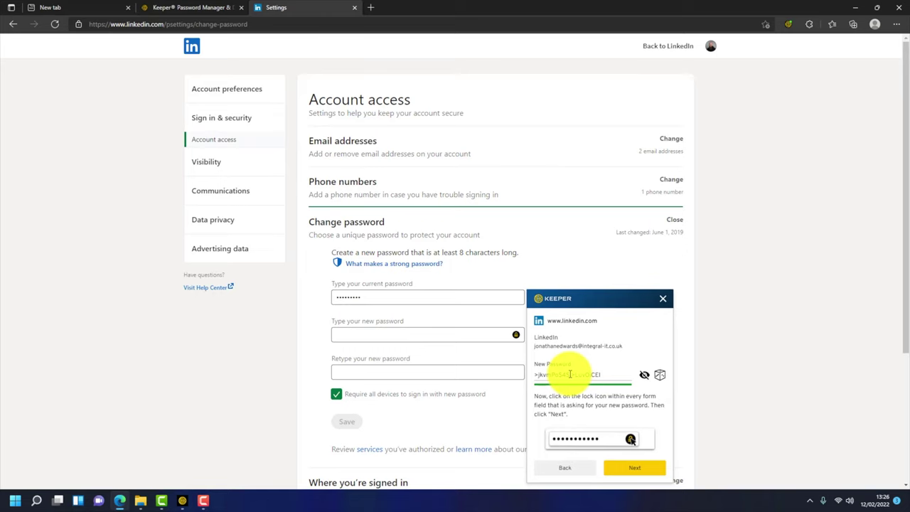
pyautogui.click(660, 376)
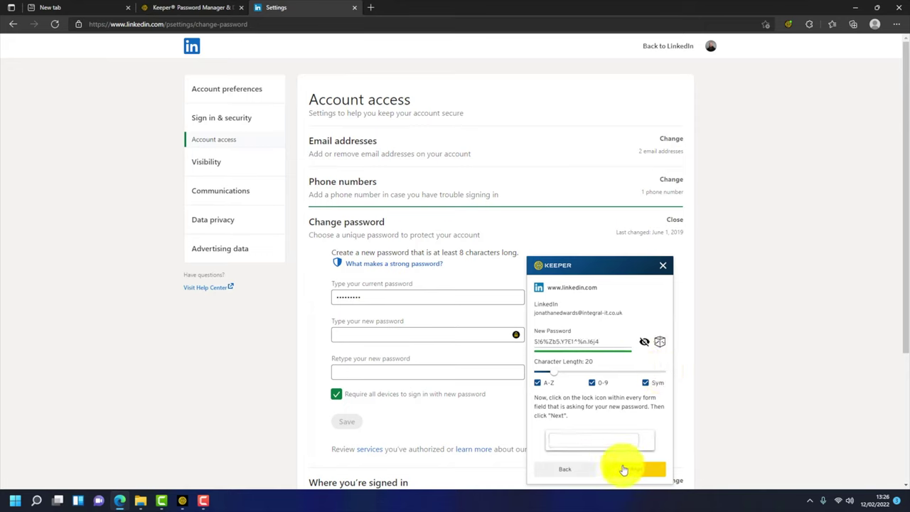
pyautogui.click(516, 334)
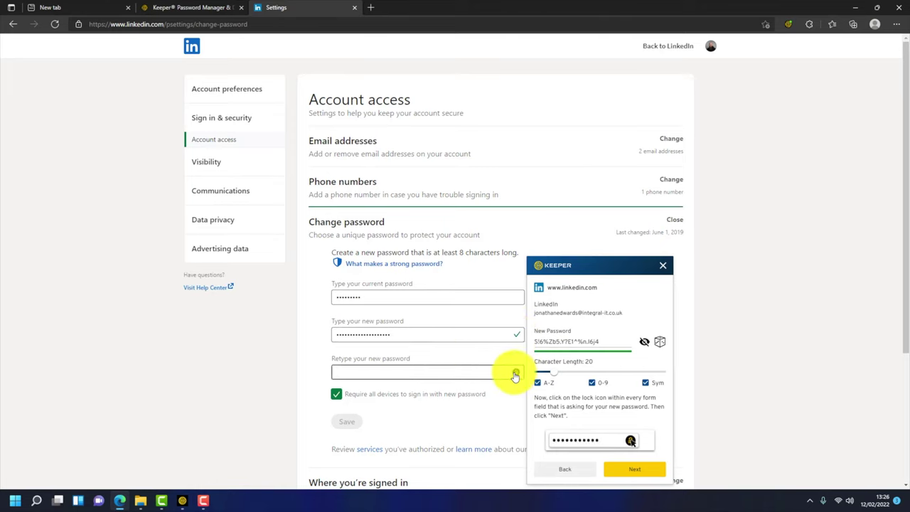
pyautogui.click(515, 372)
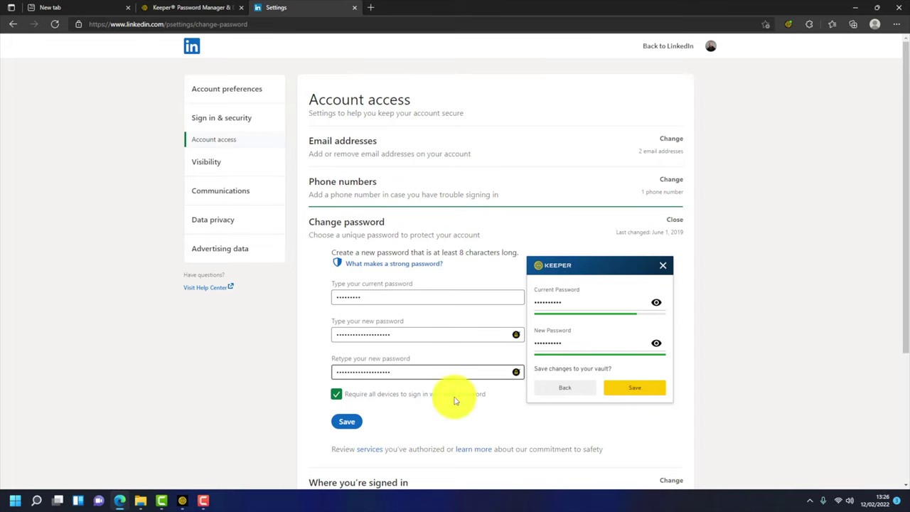
pyautogui.click(655, 390)
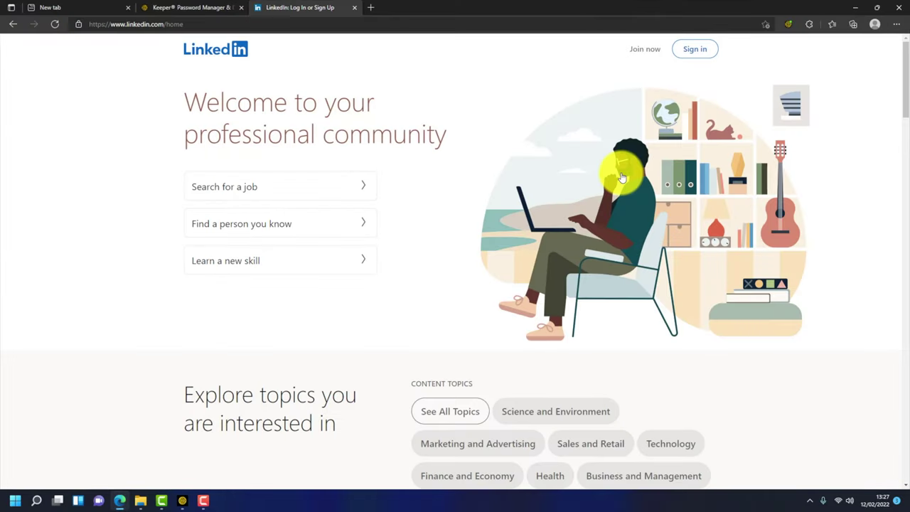
# Step: Sign in to LinkedIn using the saved LinkedIn record filled by Keeper
pyautogui.click(700, 53)
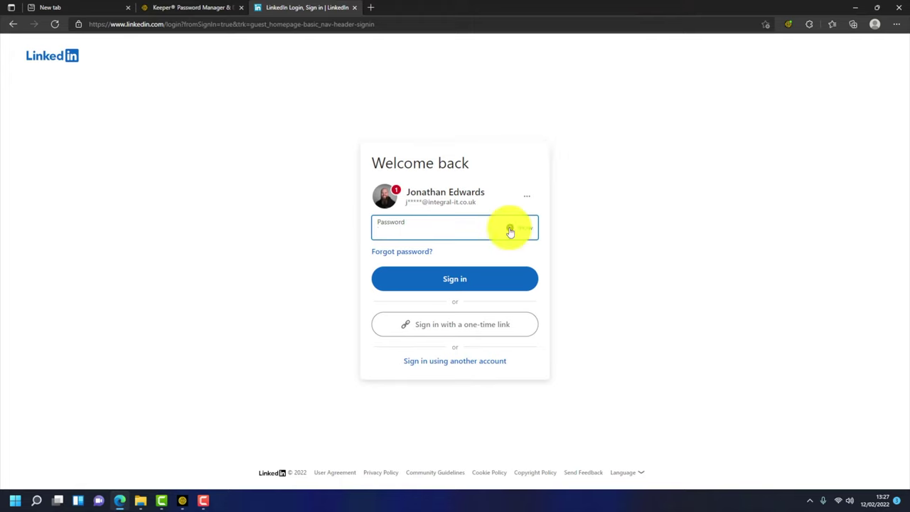
pyautogui.click(509, 230)
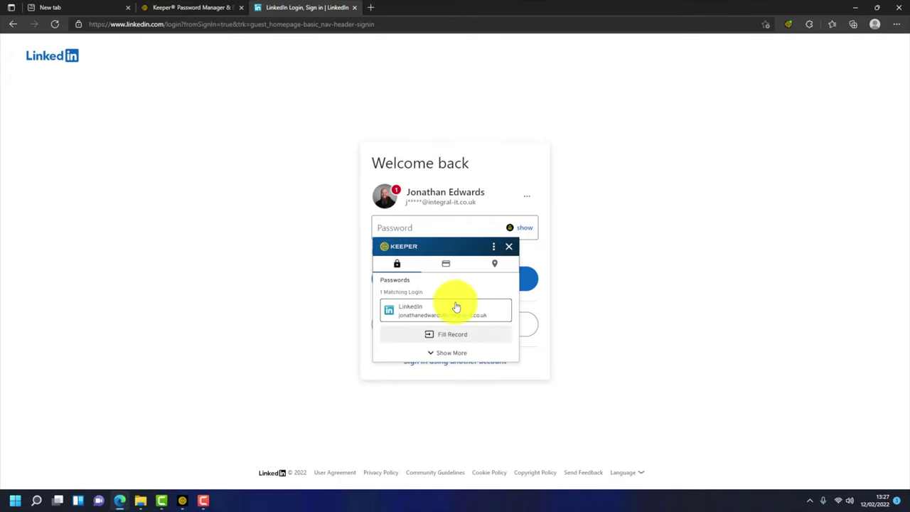
pyautogui.click(432, 335)
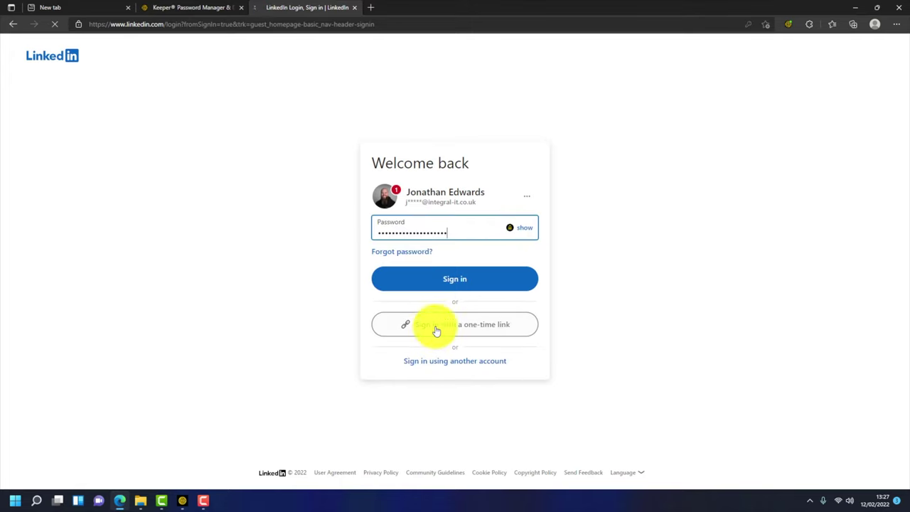
pyautogui.click(459, 279)
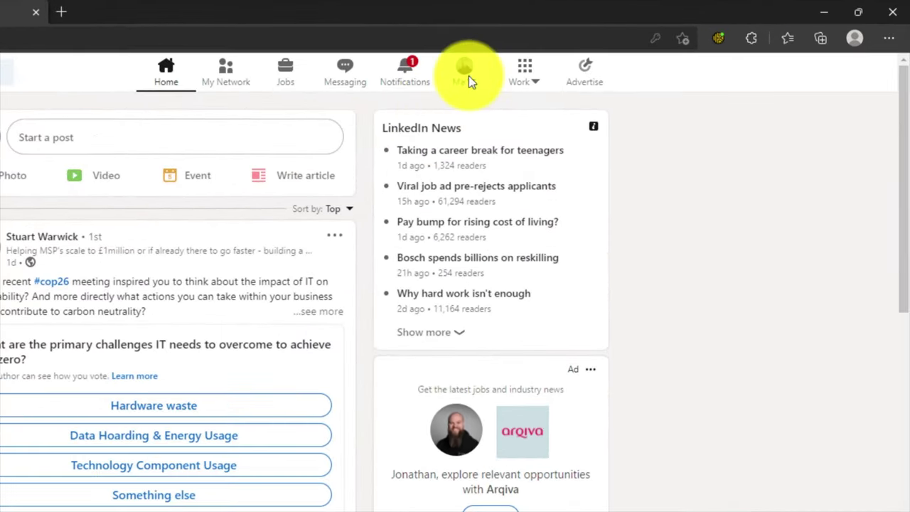
# Step: Turn on LinkedIn two-step verification with the Authenticator App method and confirm the password
pyautogui.click(629, 49)
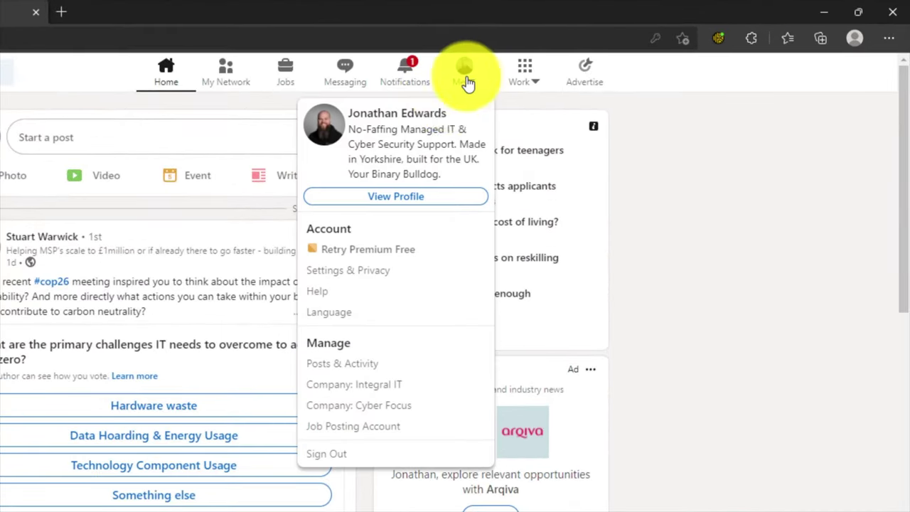
pyautogui.click(328, 272)
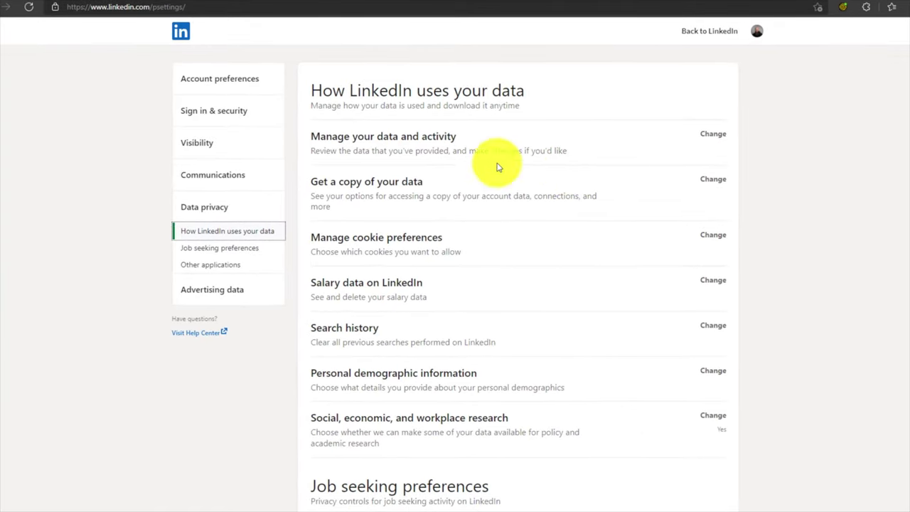
pyautogui.click(242, 117)
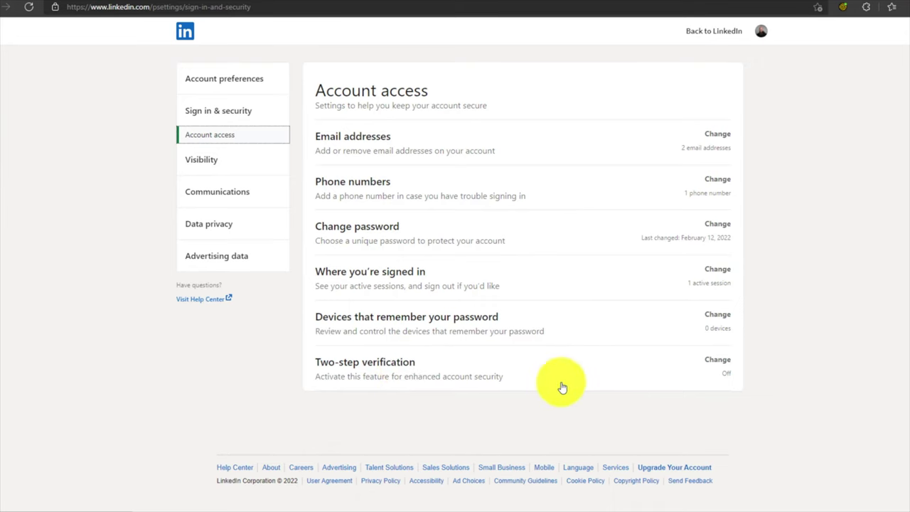
pyautogui.click(518, 369)
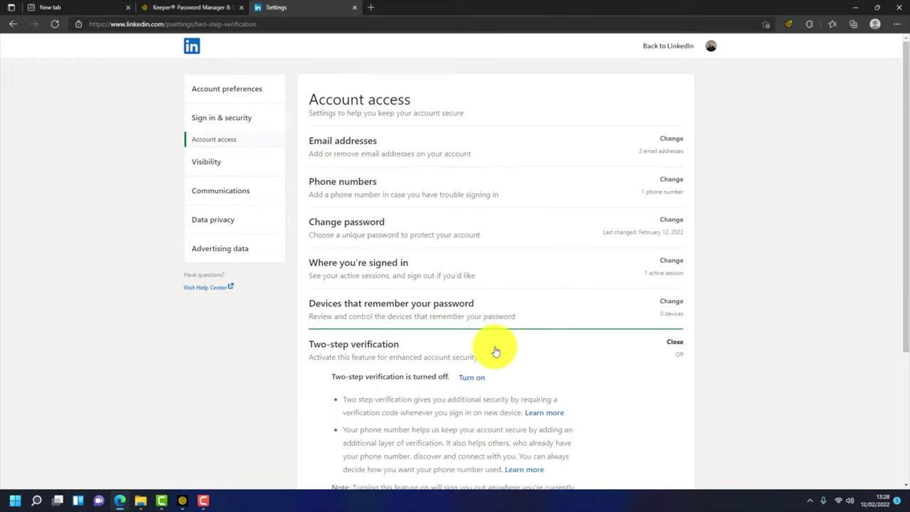
pyautogui.scroll(-2, 495, 350)
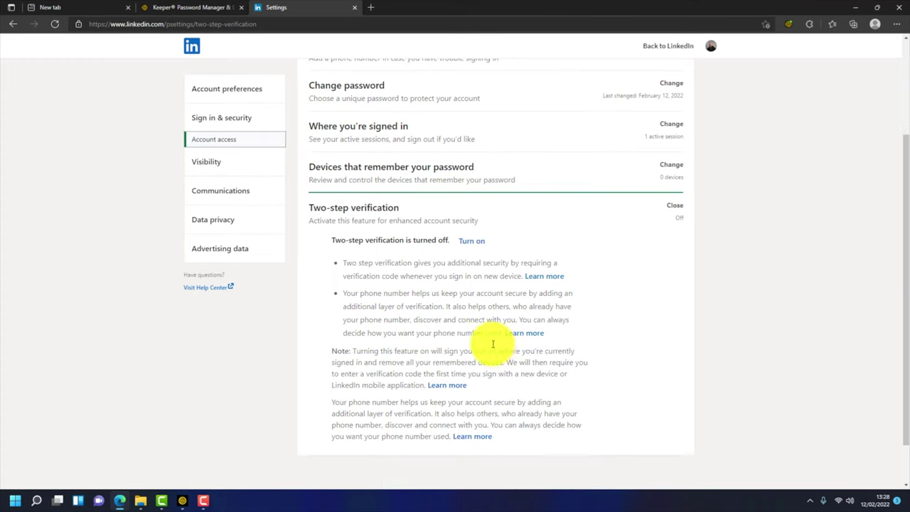
pyautogui.click(472, 242)
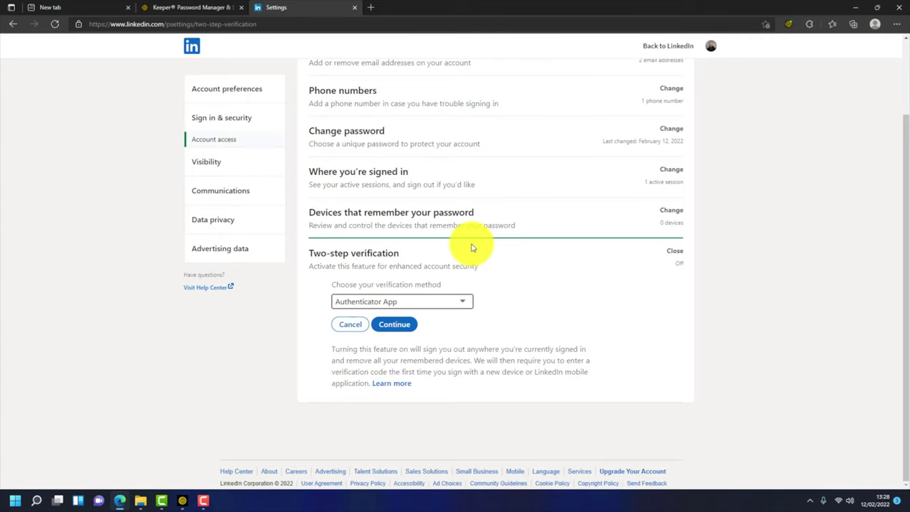
pyautogui.click(399, 324)
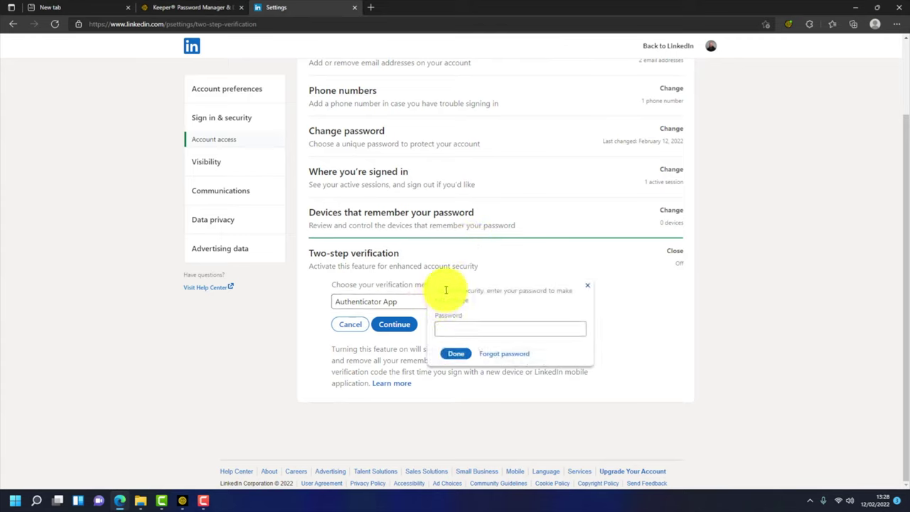
pyautogui.press('Return')
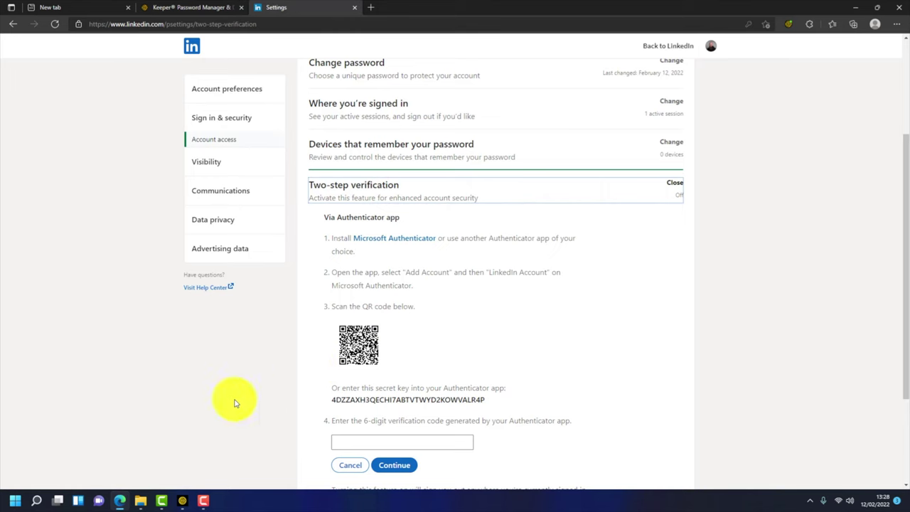
# Step: Edit the LinkedIn record in the Keeper desktop vault and add a two-factor code
pyautogui.click(183, 501)
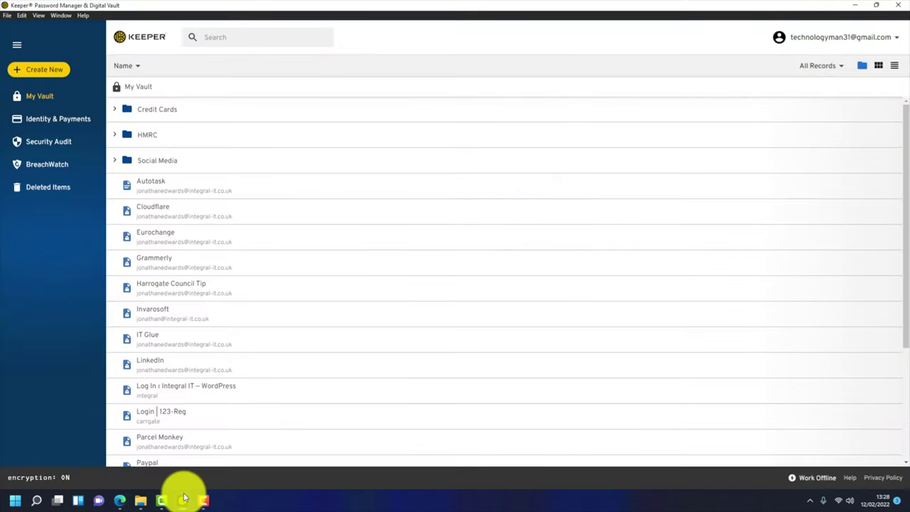
pyautogui.click(263, 370)
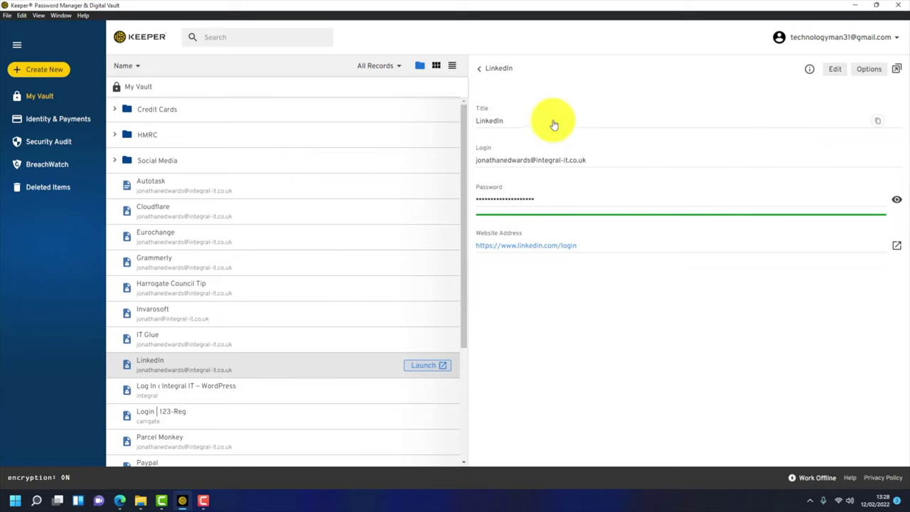
pyautogui.click(834, 69)
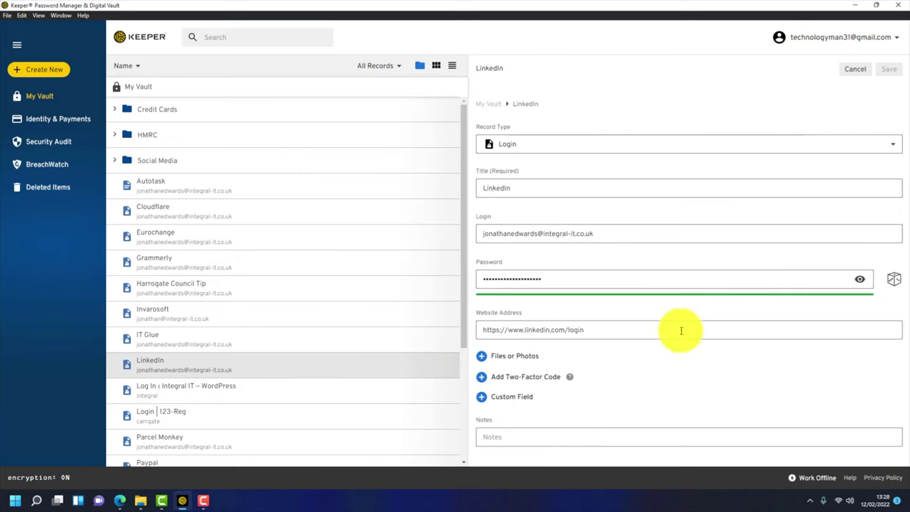
pyautogui.click(508, 379)
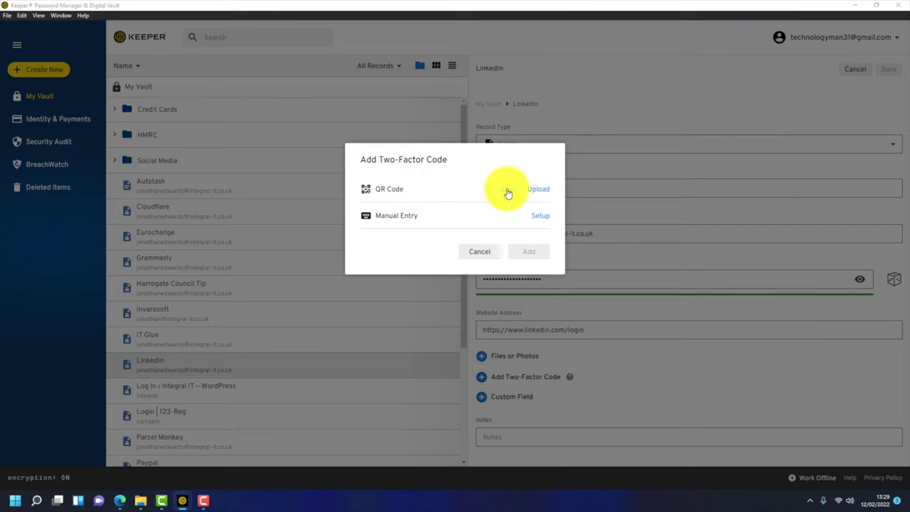
# Step: Scan LinkedIn's setup QR code by placing Keeper's scanning frame over it
pyautogui.click(508, 189)
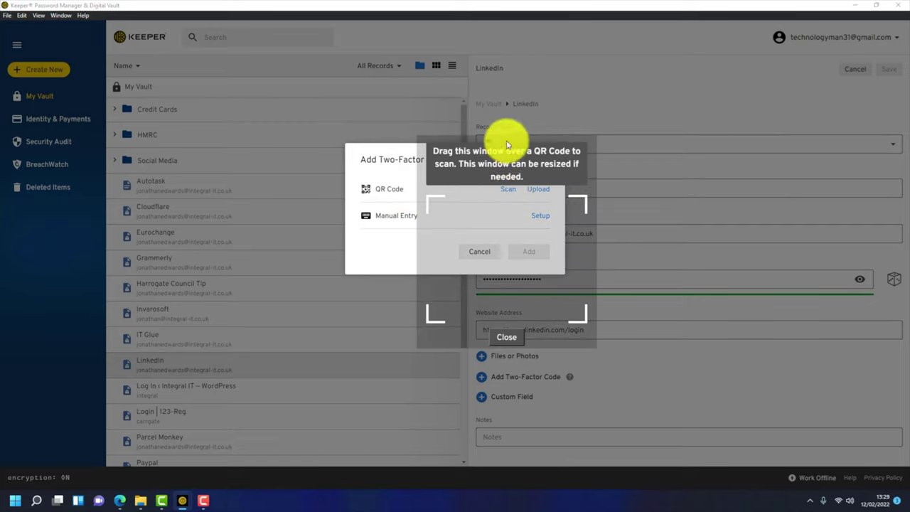
pyautogui.moveTo(504, 137); pyautogui.dragTo(779, 63)
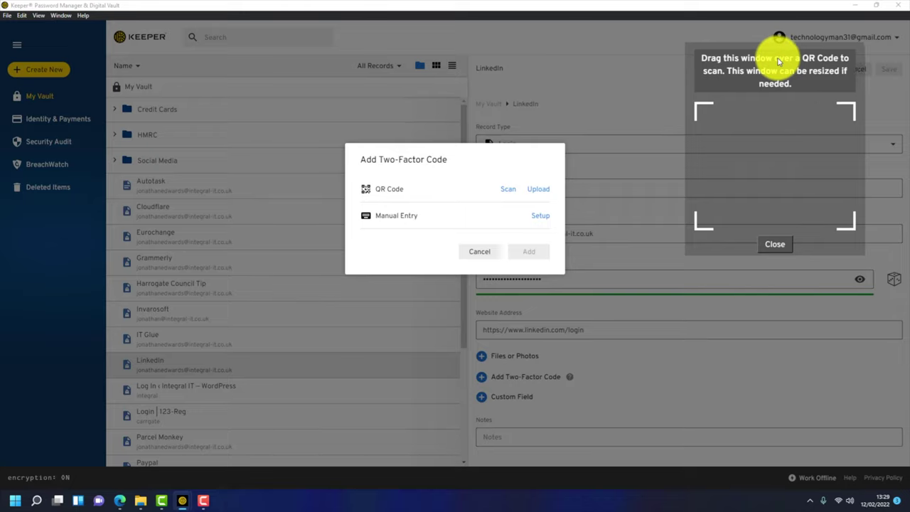
pyautogui.click(854, 5)
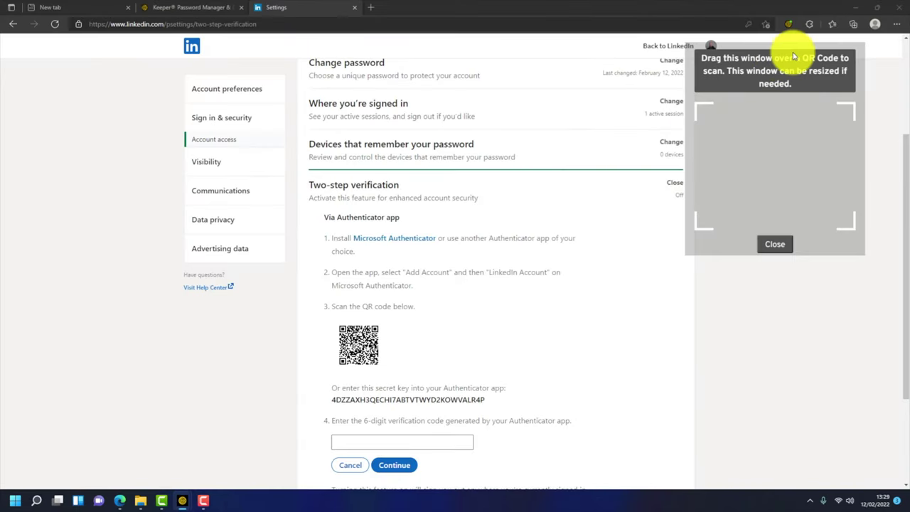
pyautogui.moveTo(795, 51); pyautogui.dragTo(389, 233)
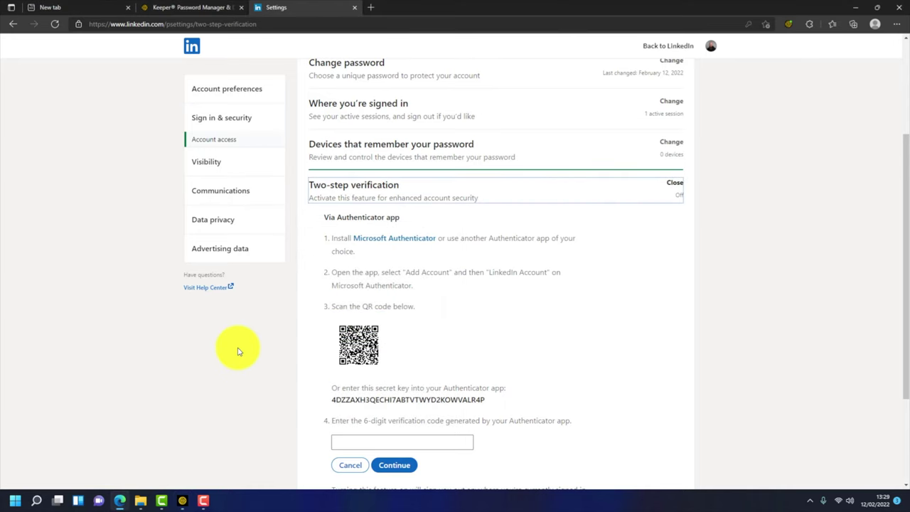
# Step: Copy the 6-digit code from Keeper's LinkedIn record into LinkedIn's verification field and continue
pyautogui.click(182, 500)
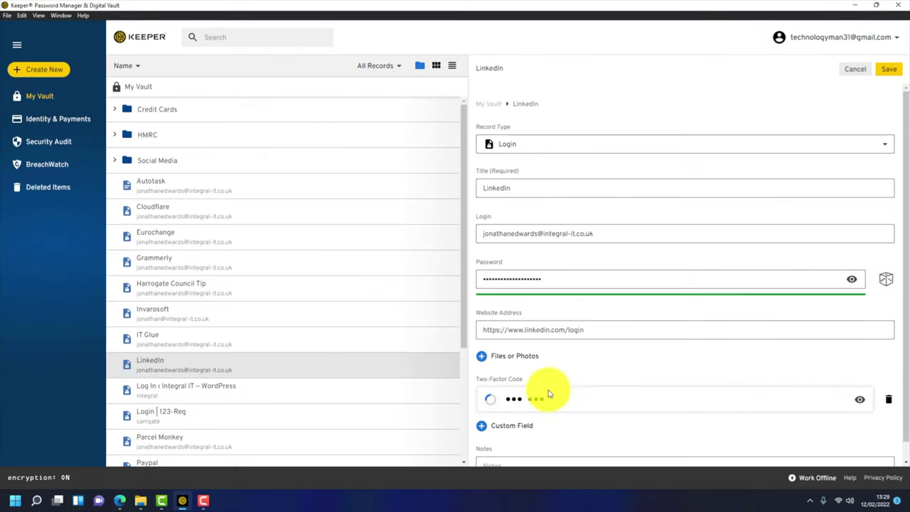
pyautogui.click(859, 399)
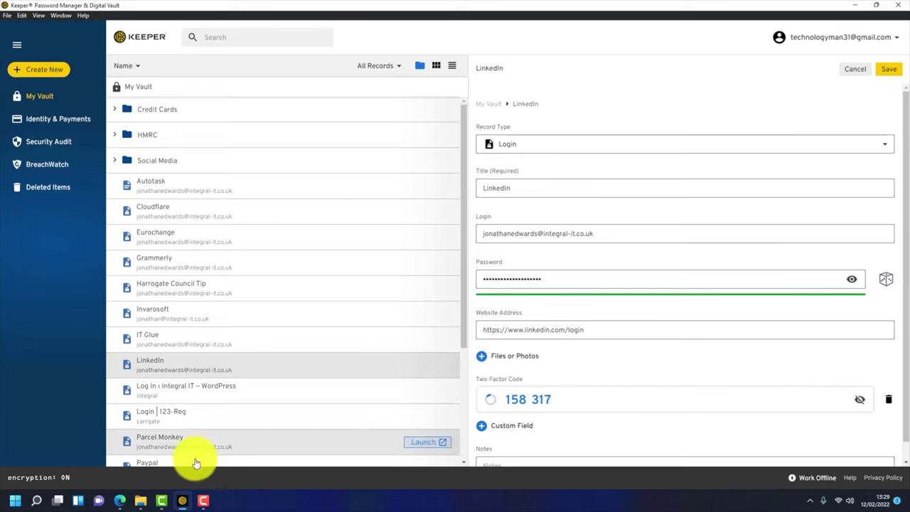
pyautogui.click(121, 500)
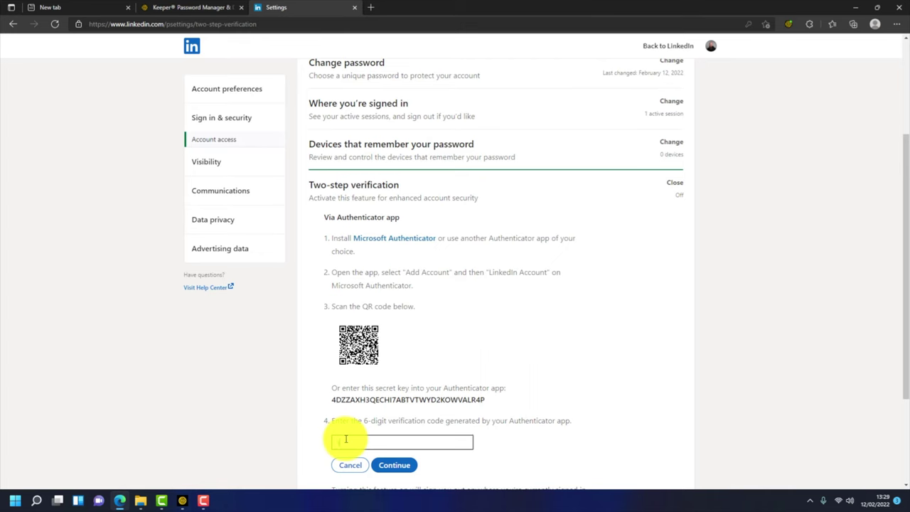
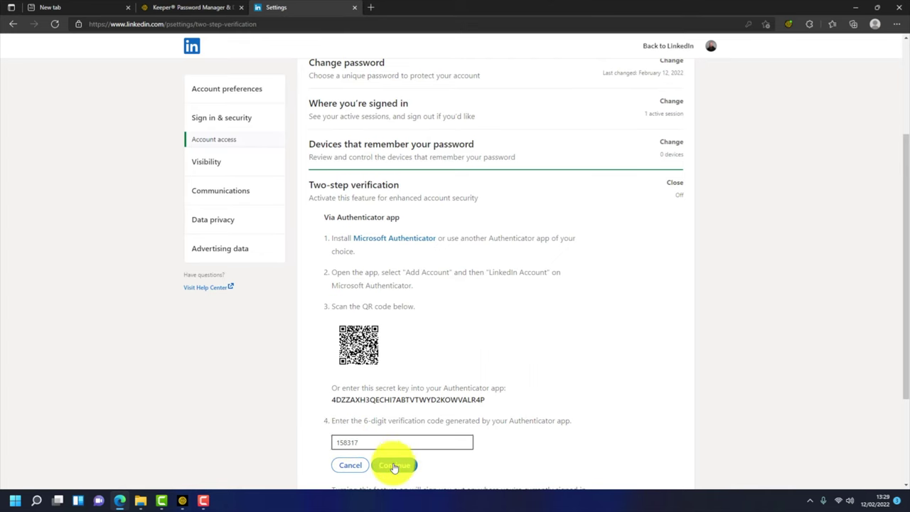
pyautogui.click(394, 464)
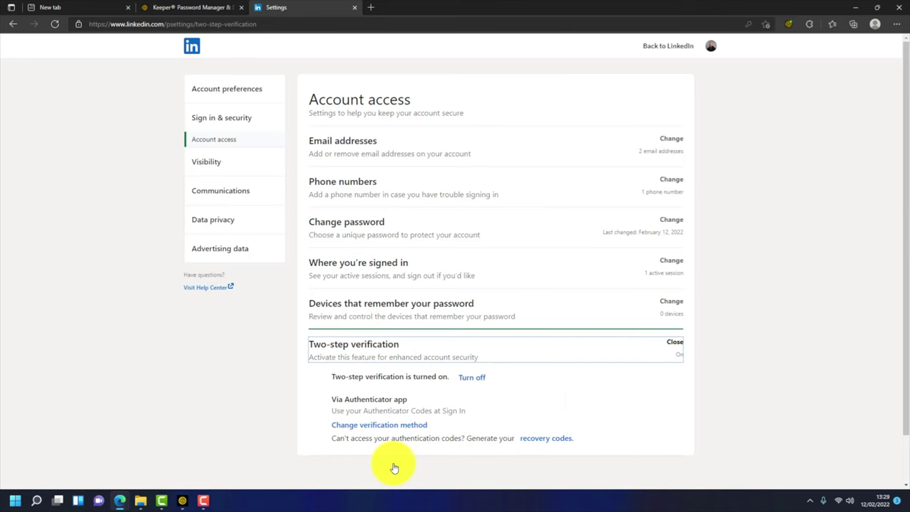
# Step: Save the Keeper LinkedIn record with its two-factor code, then sign out of LinkedIn
pyautogui.click(180, 501)
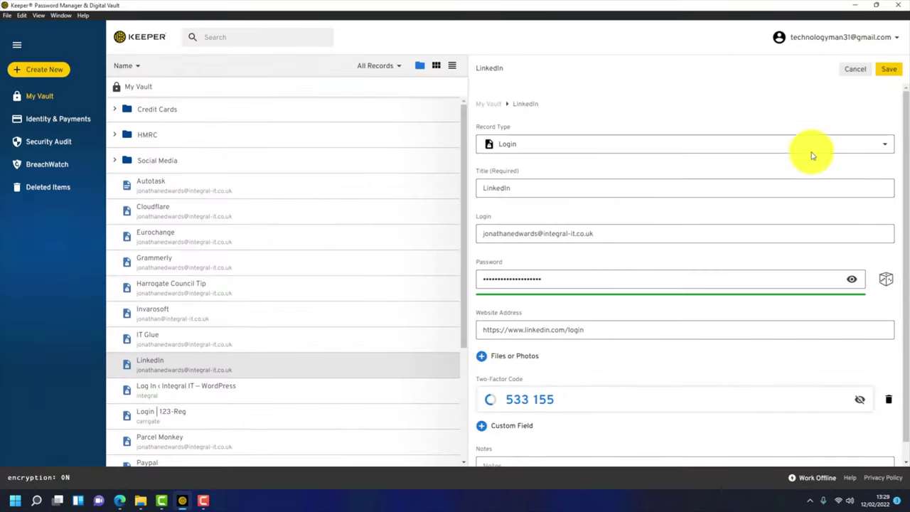
pyautogui.click(886, 70)
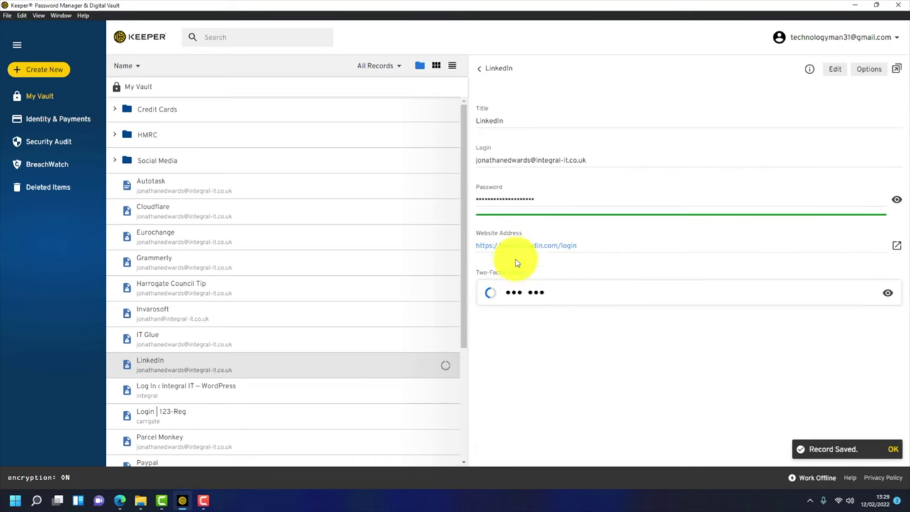
pyautogui.click(850, 6)
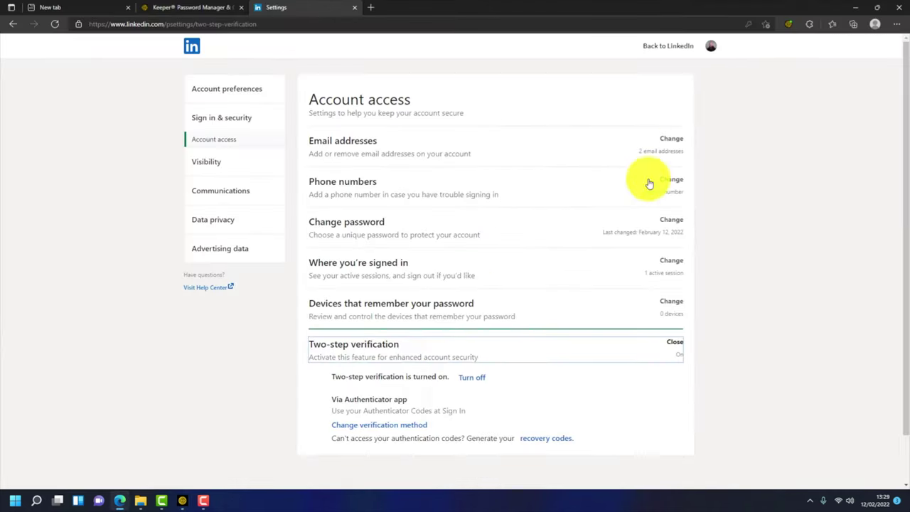
pyautogui.click(710, 48)
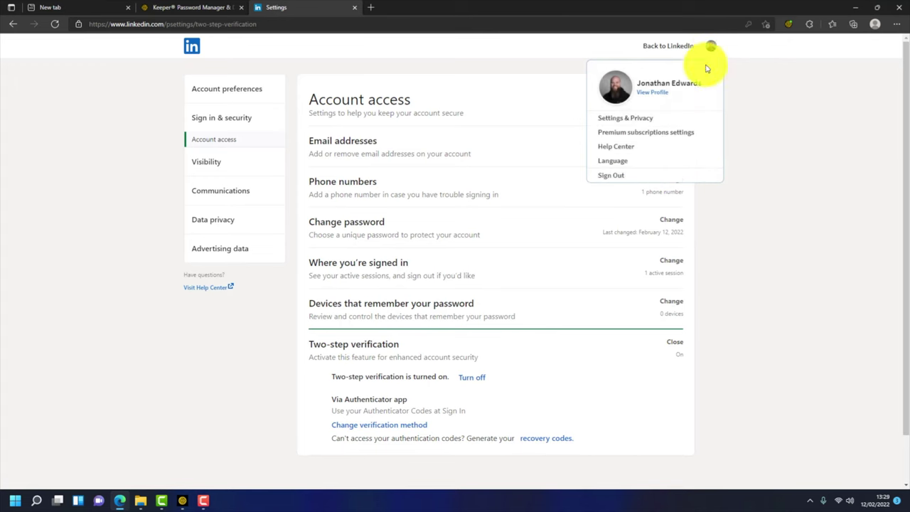
pyautogui.click(618, 177)
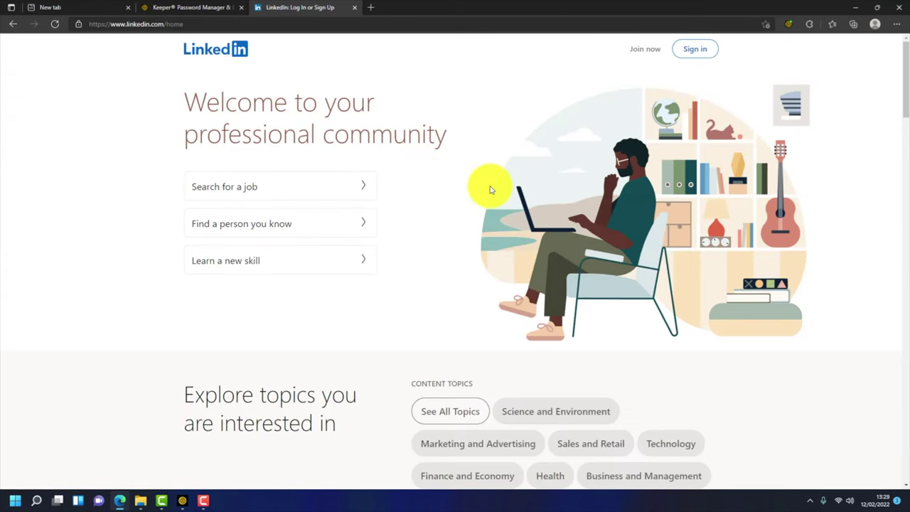
# Step: Sign back in to LinkedIn with KeeperFill's stored password and Keeper's current two-factor code
pyautogui.click(694, 49)
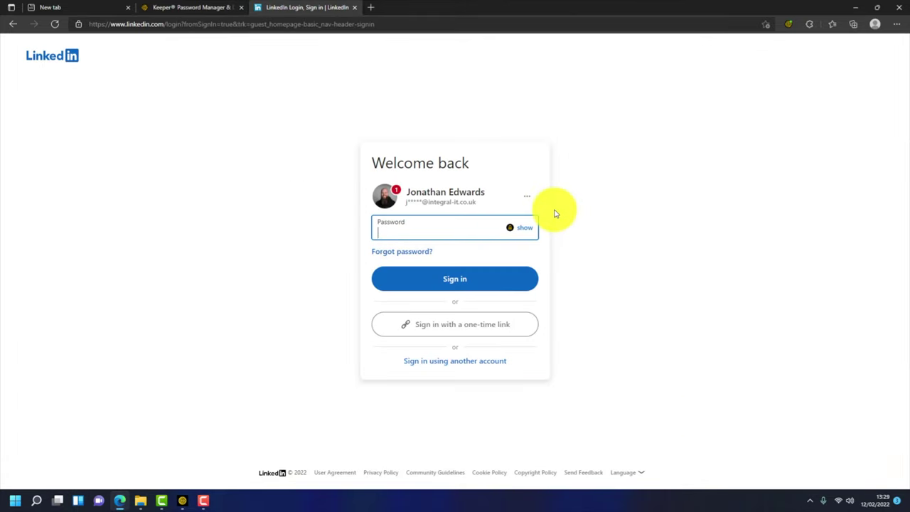
pyautogui.click(509, 228)
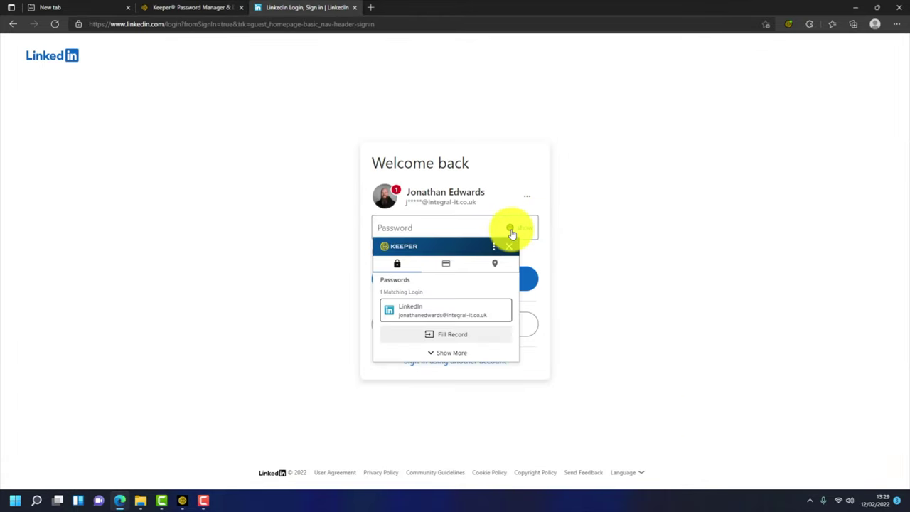
pyautogui.click(462, 335)
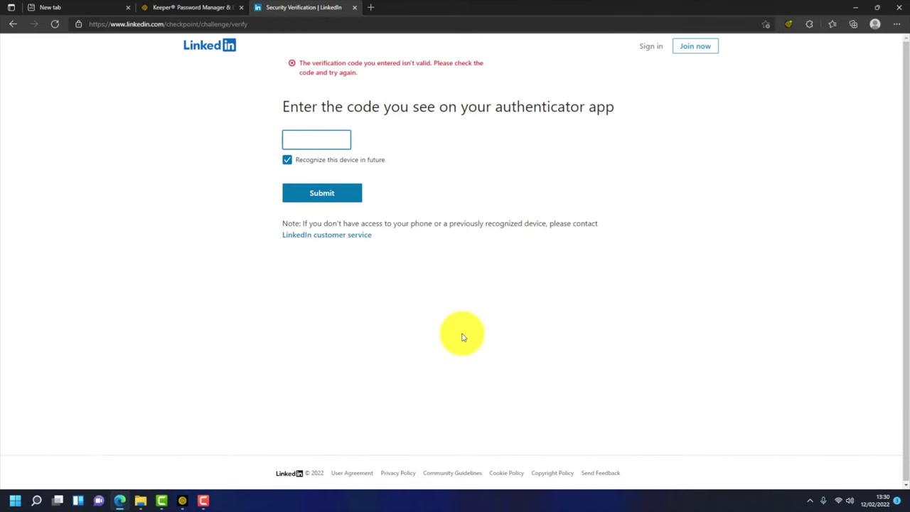
pyautogui.click(182, 500)
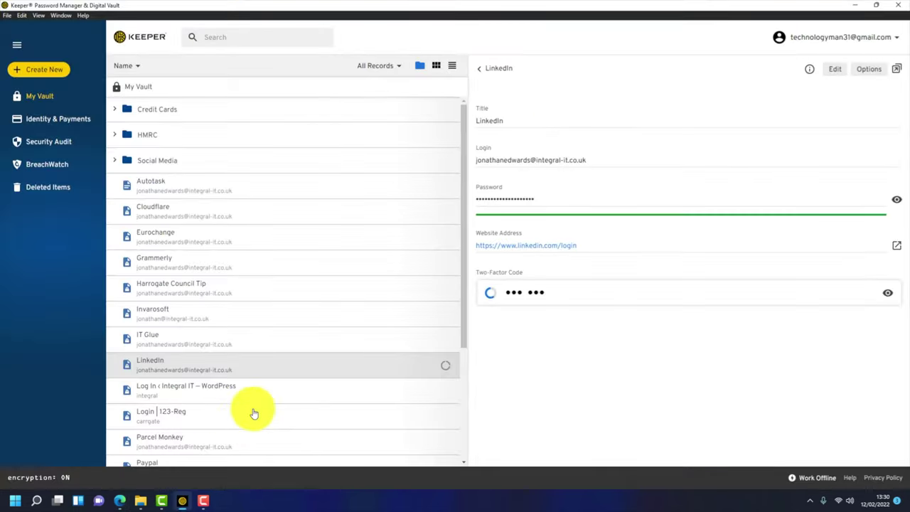
pyautogui.click(888, 293)
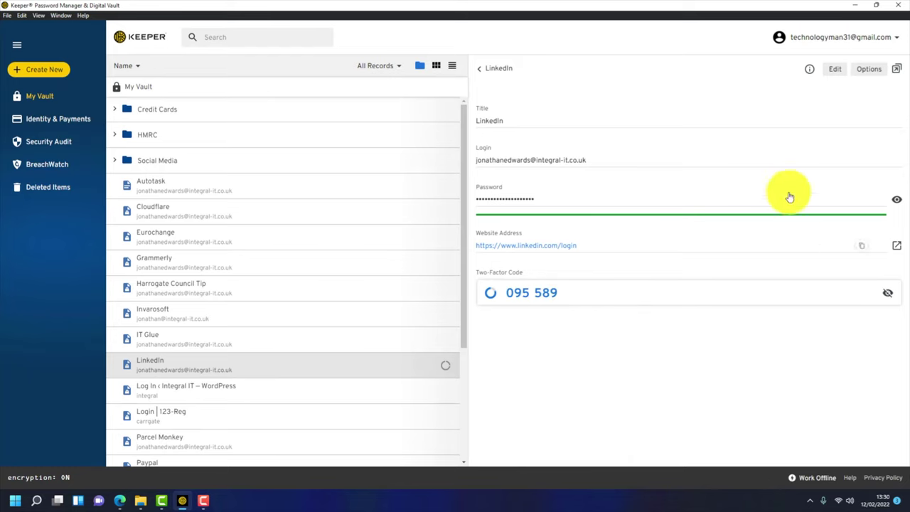
pyautogui.click(853, 6)
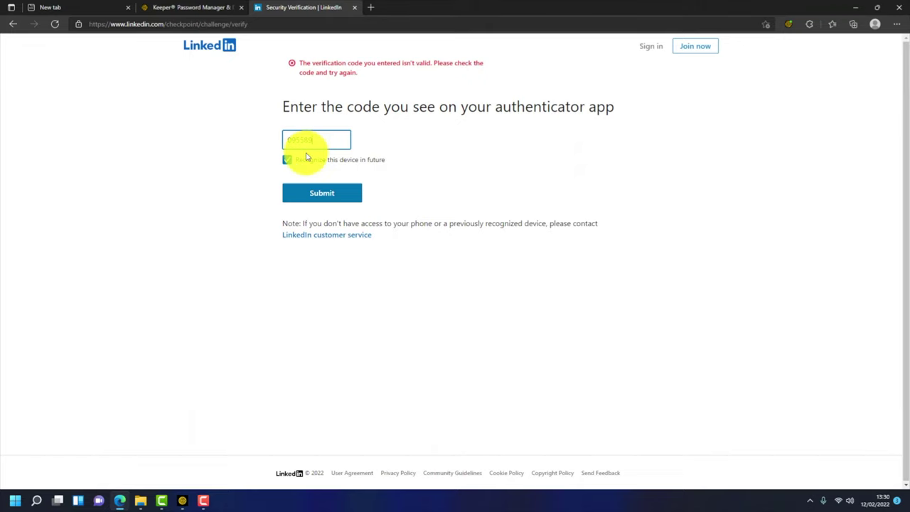
pyautogui.click(312, 193)
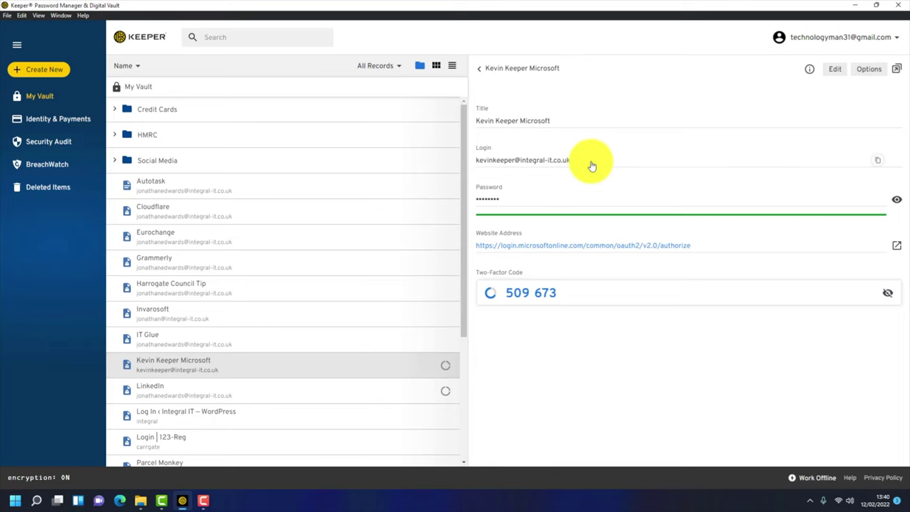
# Step: Open the Security Audit scoring 22 records 100% Strong, view the Autotask record's details, then scroll the list
pyautogui.click(62, 104)
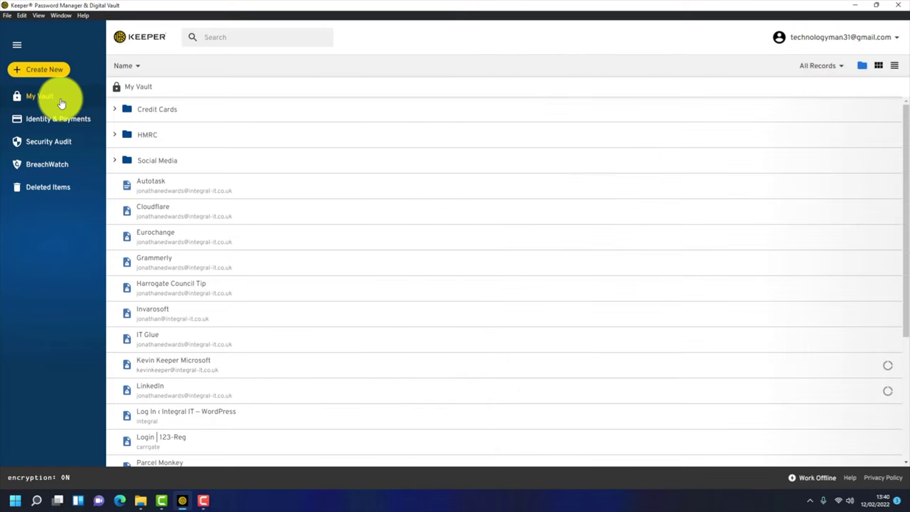
pyautogui.click(57, 141)
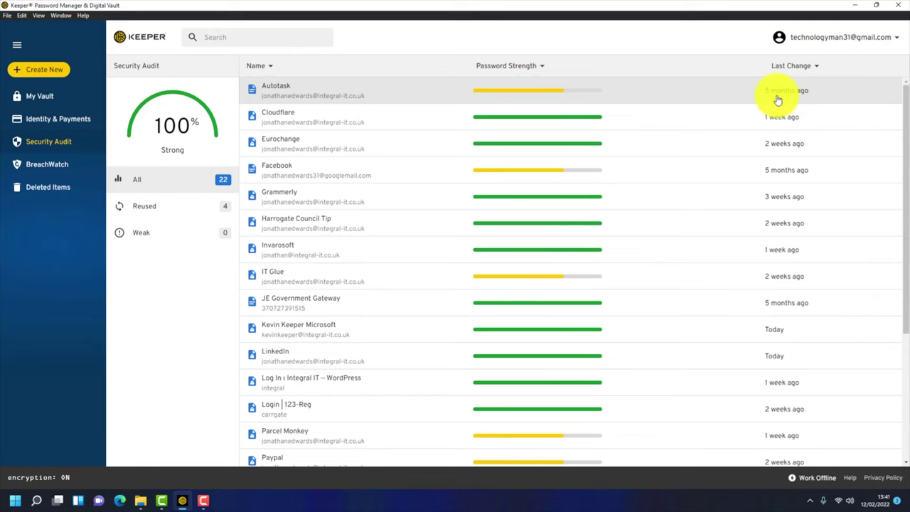
pyautogui.click(496, 98)
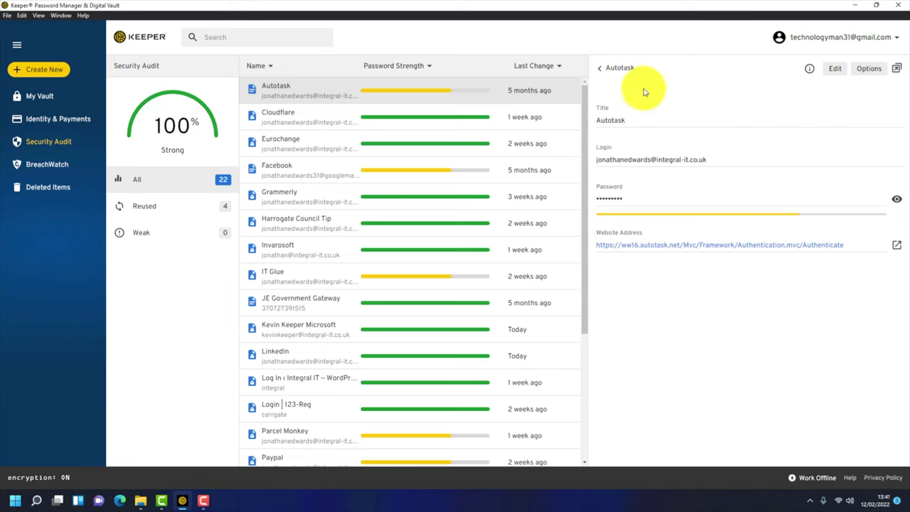
pyautogui.click(598, 69)
pyautogui.scroll(-5, 575, 348)
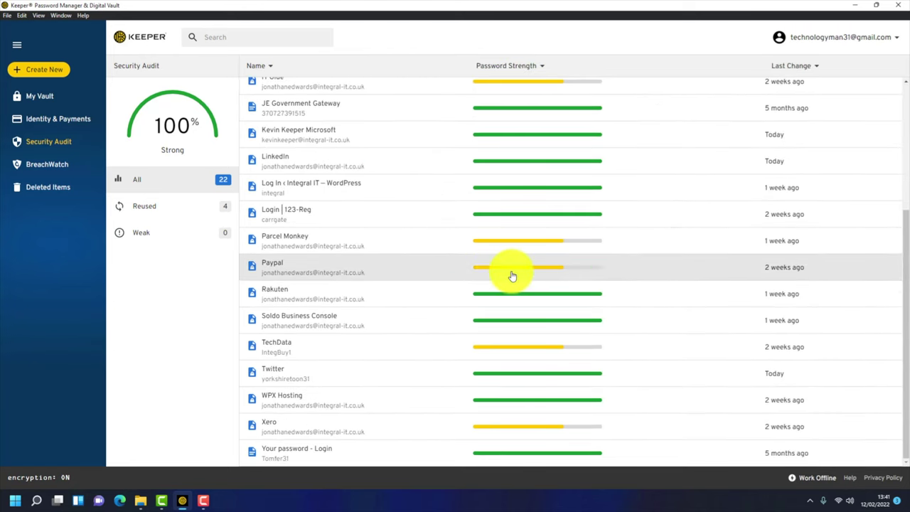
# Step: Filter the Security Audit to the 4 reused passwords, then to weak passwords, which lists 0 records
pyautogui.click(158, 207)
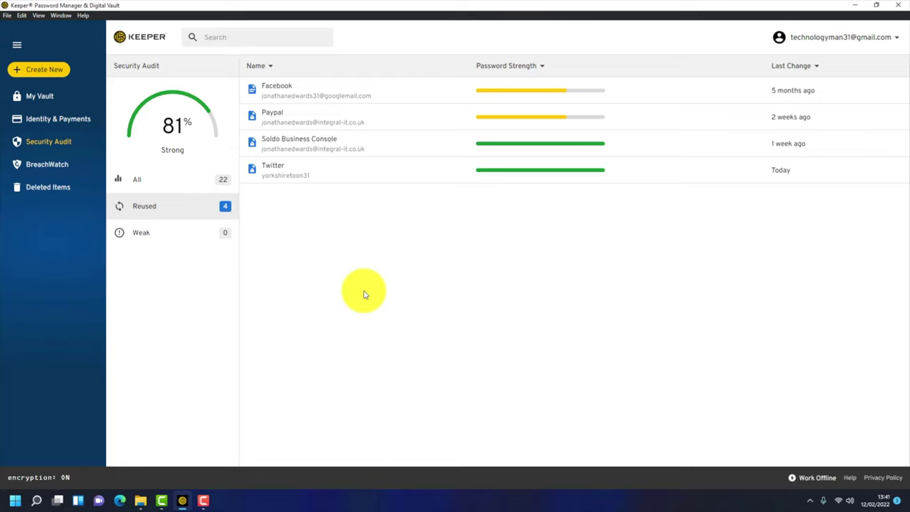
pyautogui.click(137, 178)
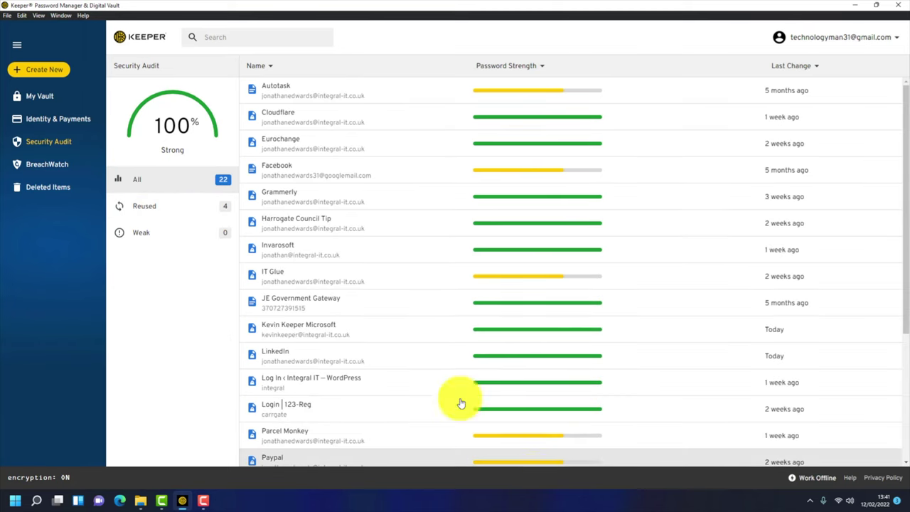
pyautogui.click(174, 210)
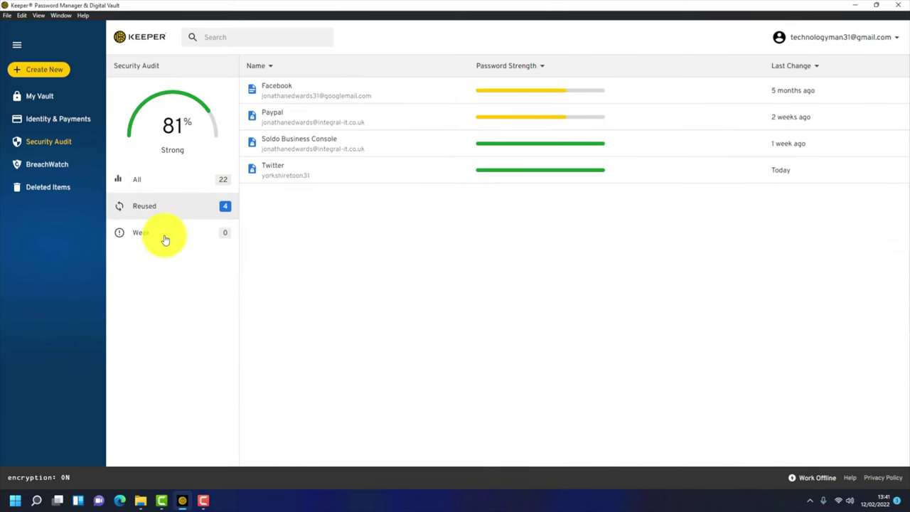
pyautogui.click(165, 240)
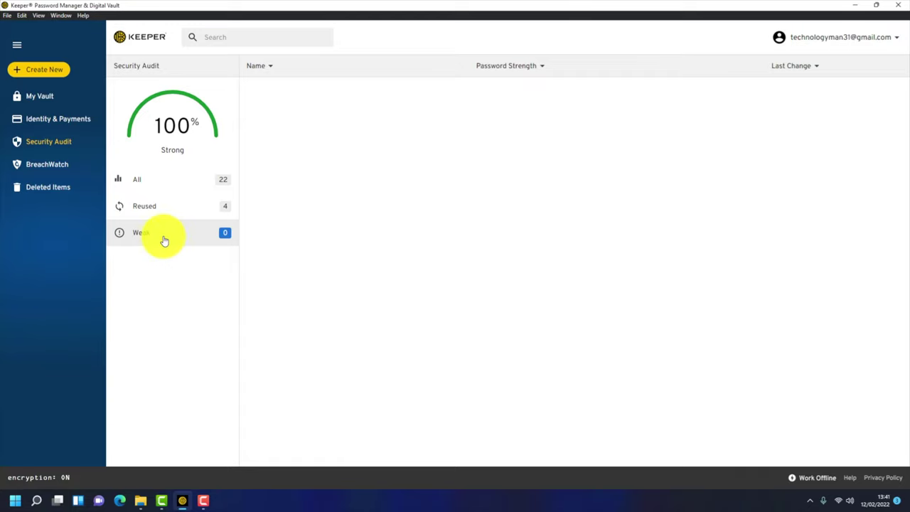
# Step: Open BreachWatch's 3 high-risk records and view the Xero record's High-Risk Password details
pyautogui.click(72, 163)
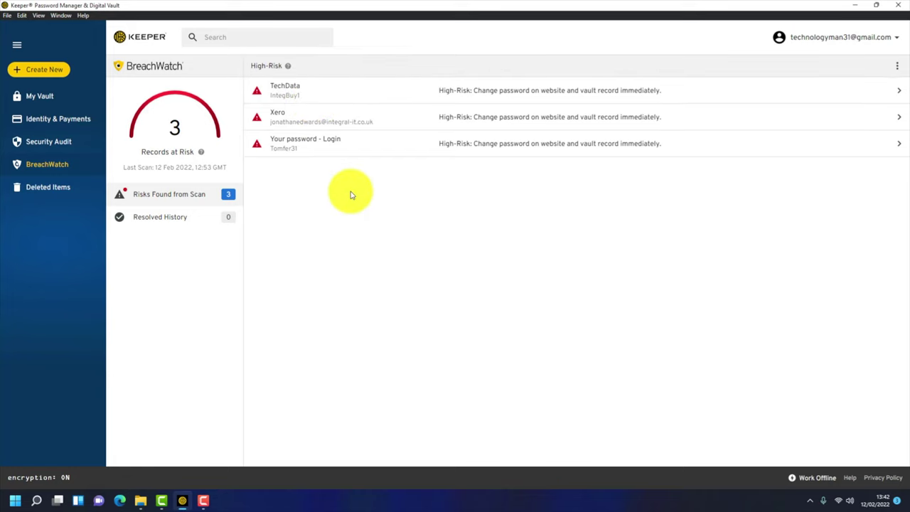
pyautogui.click(382, 121)
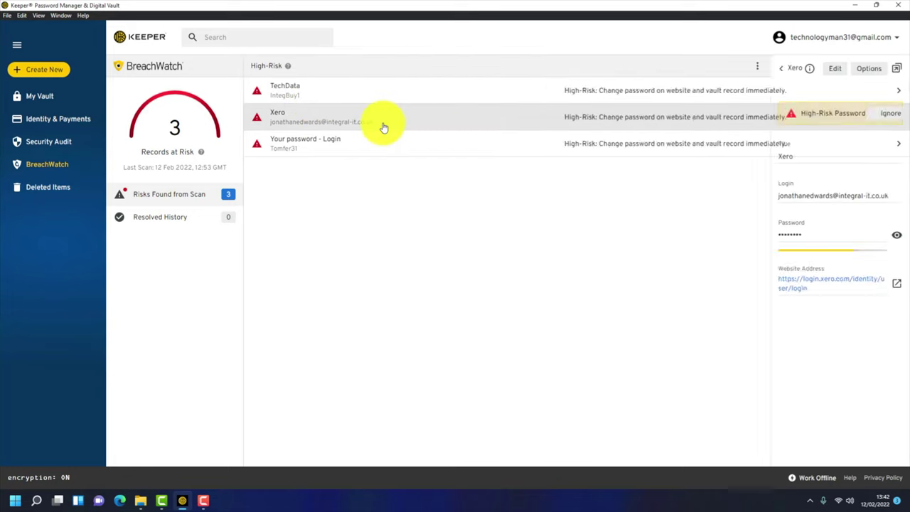